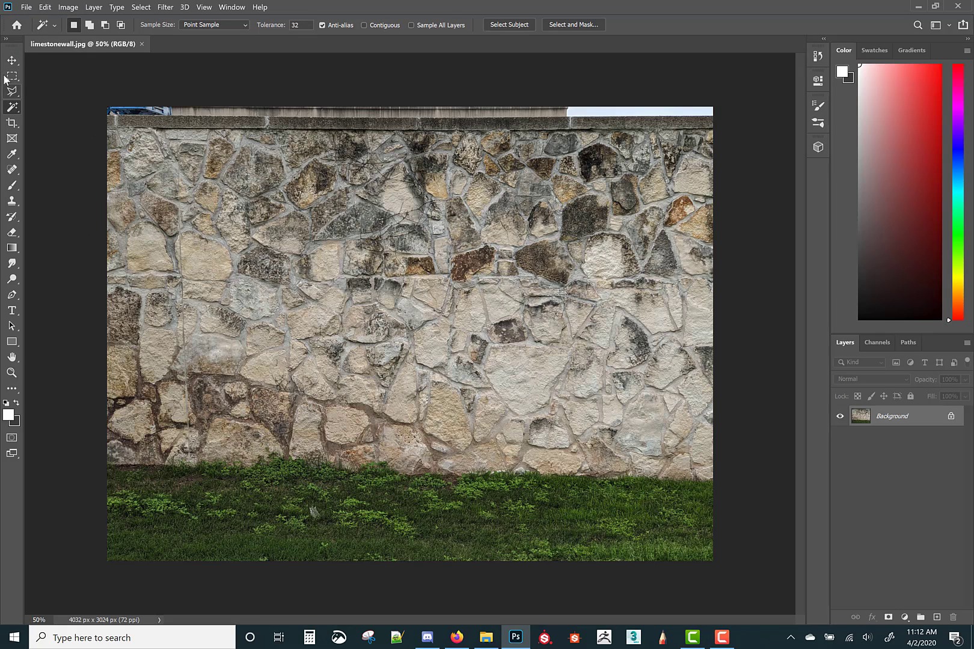
# Create a new 2048 by 2048 pixel document at 72 pixels/inch in RGB Color with a white background.
pyautogui.click(27, 8)
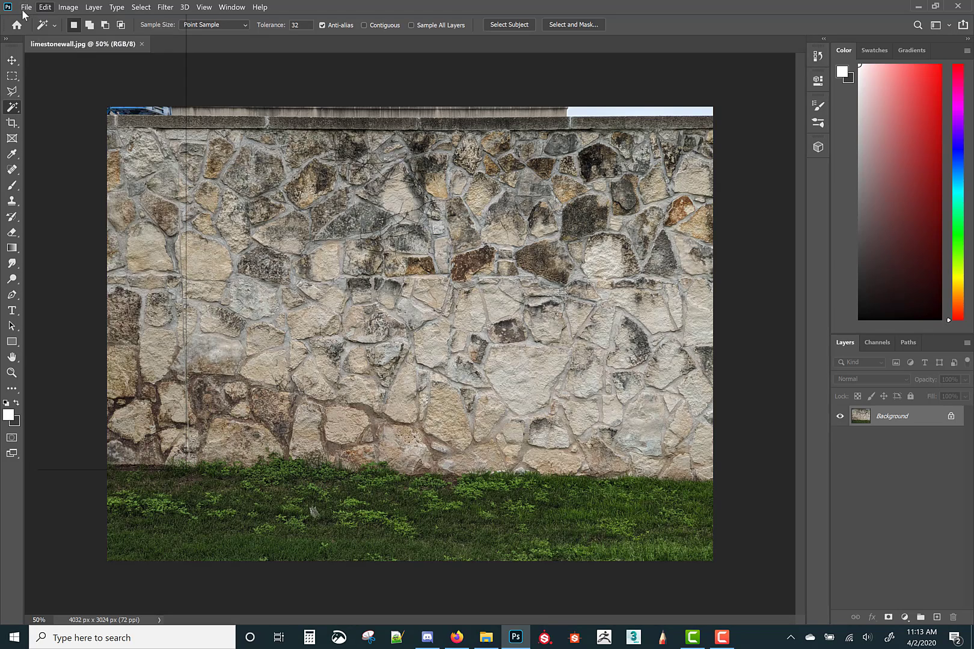
pyautogui.click(29, 19)
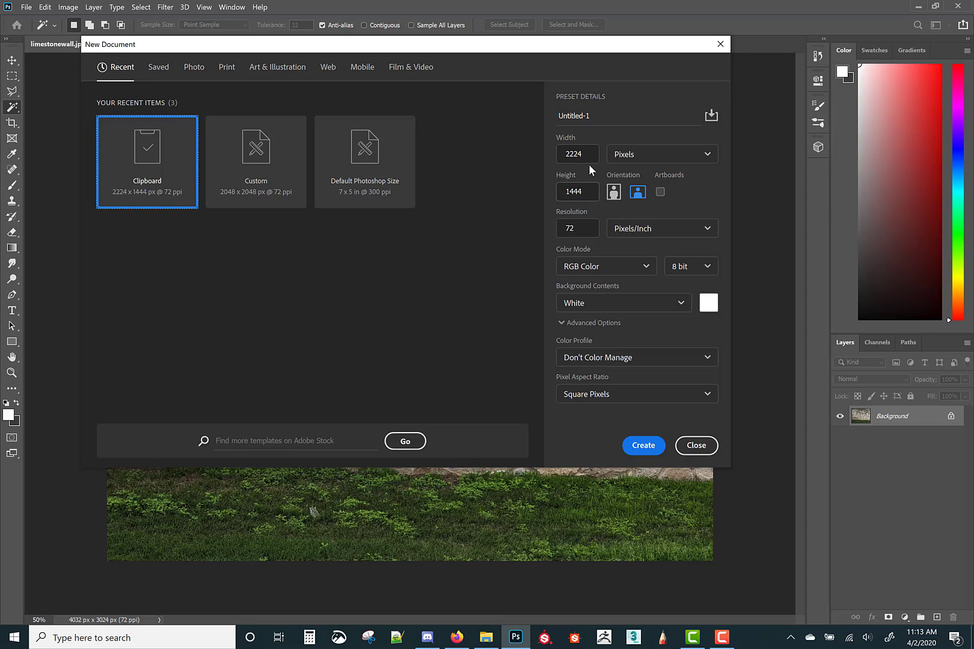
pyautogui.click(571, 154)
pyautogui.write('20')
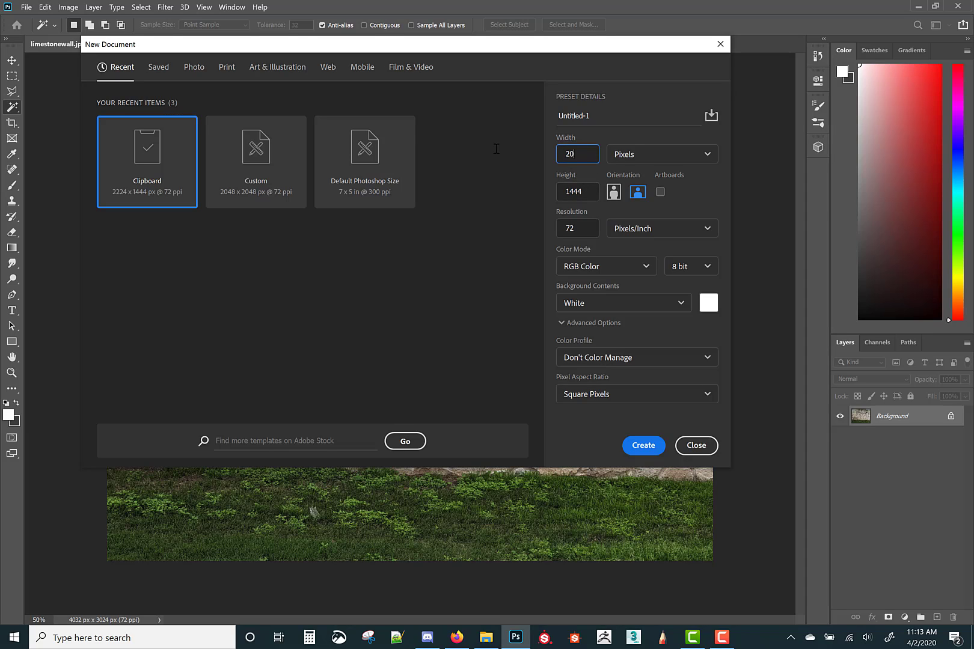
pyautogui.write('18')
pyautogui.press('Tab')
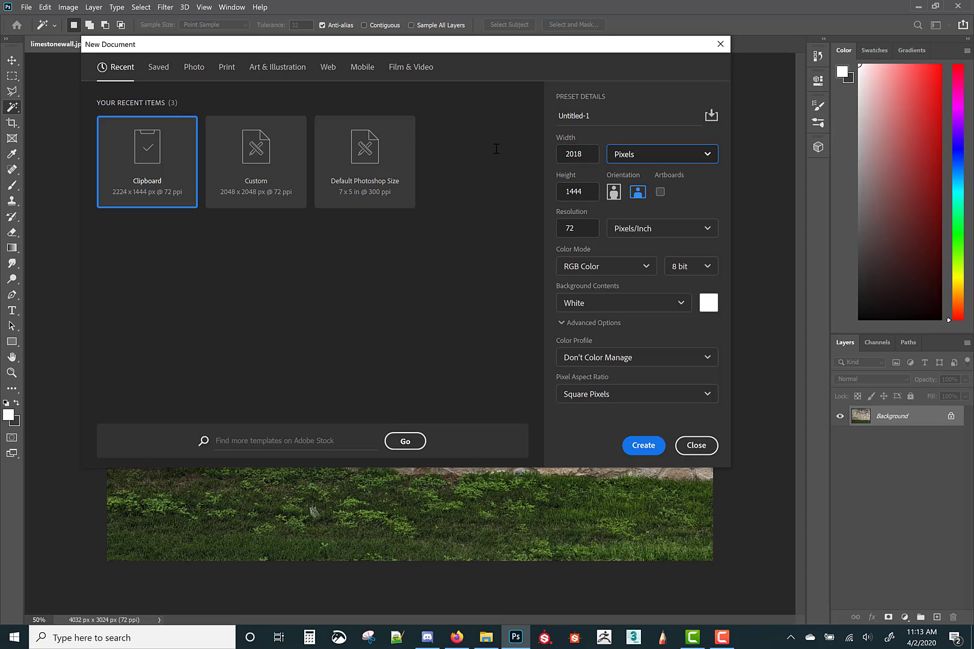
pyautogui.write('201')
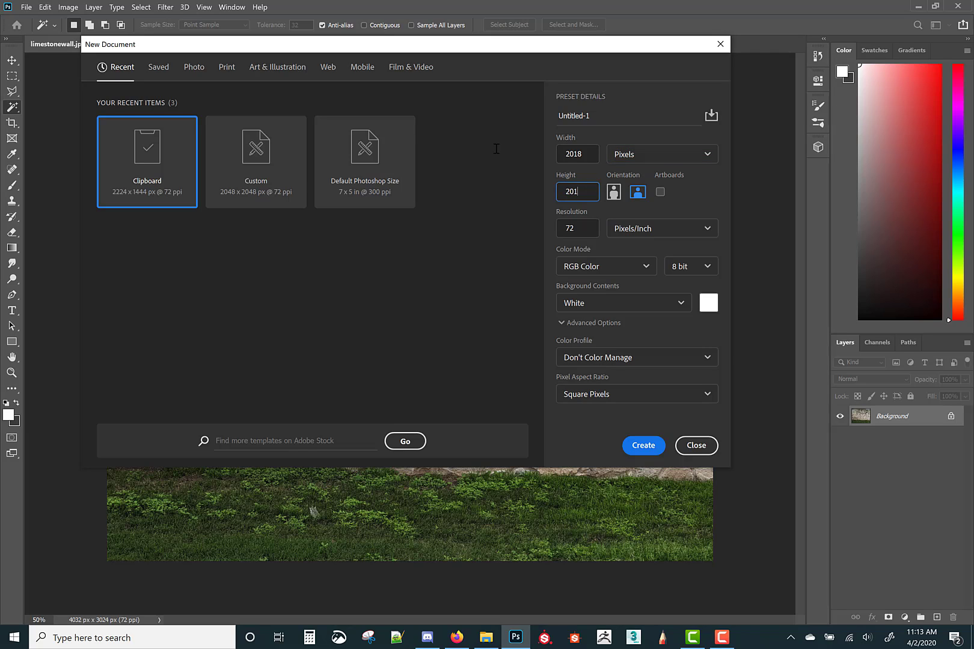
pyautogui.press('BackSpace')
pyautogui.write('48')
pyautogui.moveTo(573, 151); pyautogui.dragTo(577, 149)
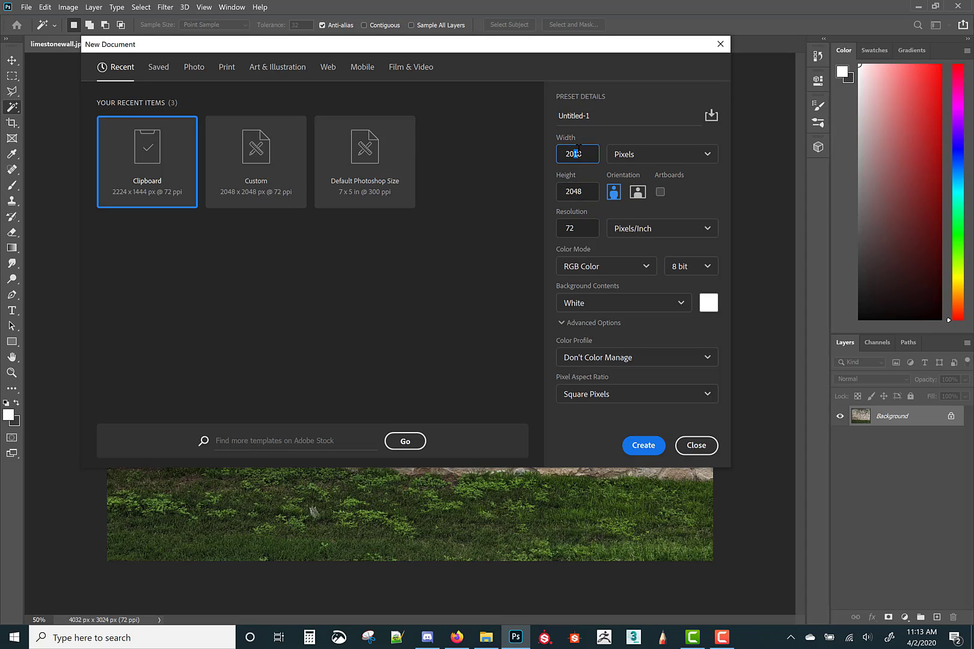
pyautogui.write('6')
pyautogui.press('BackSpace')
pyautogui.write('4')
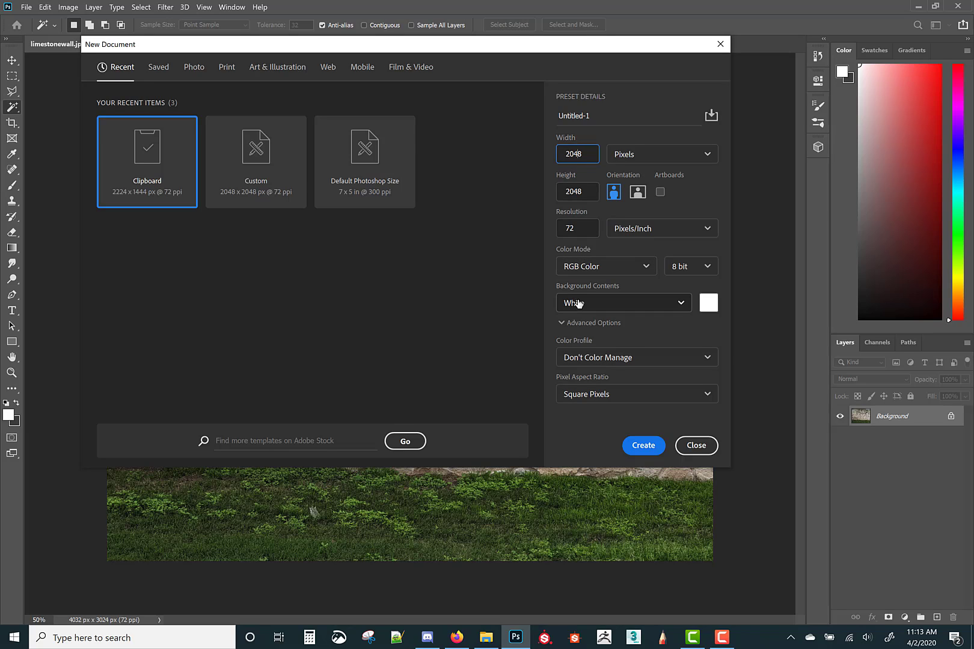
pyautogui.click(652, 451)
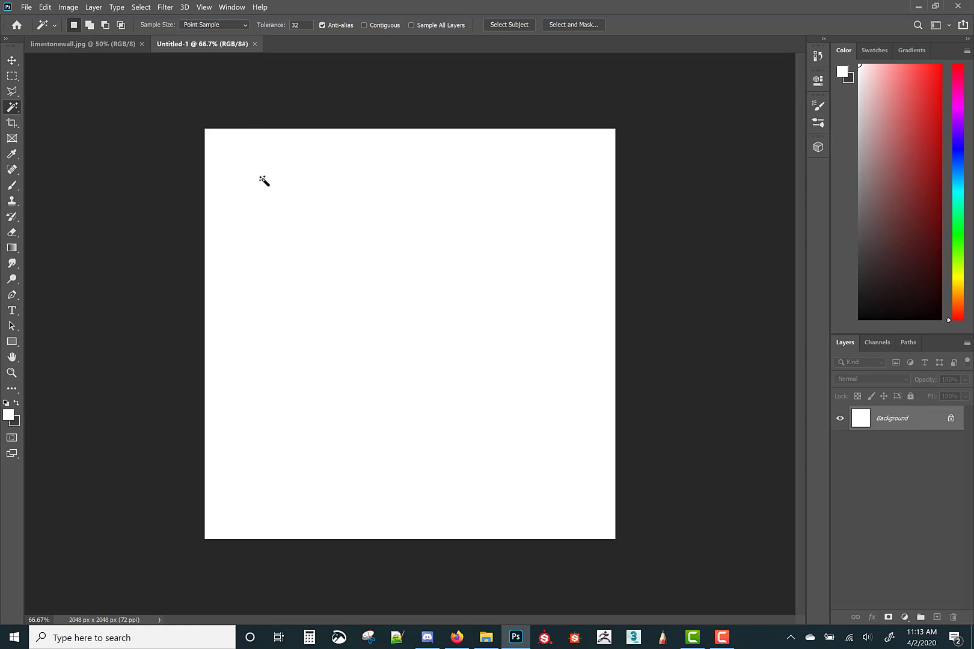
# Select and copy the full-width stone wall area of limestonewall.jpg, excluding the top ledge, and close that image.
pyautogui.click(74, 43)
pyautogui.press('m')
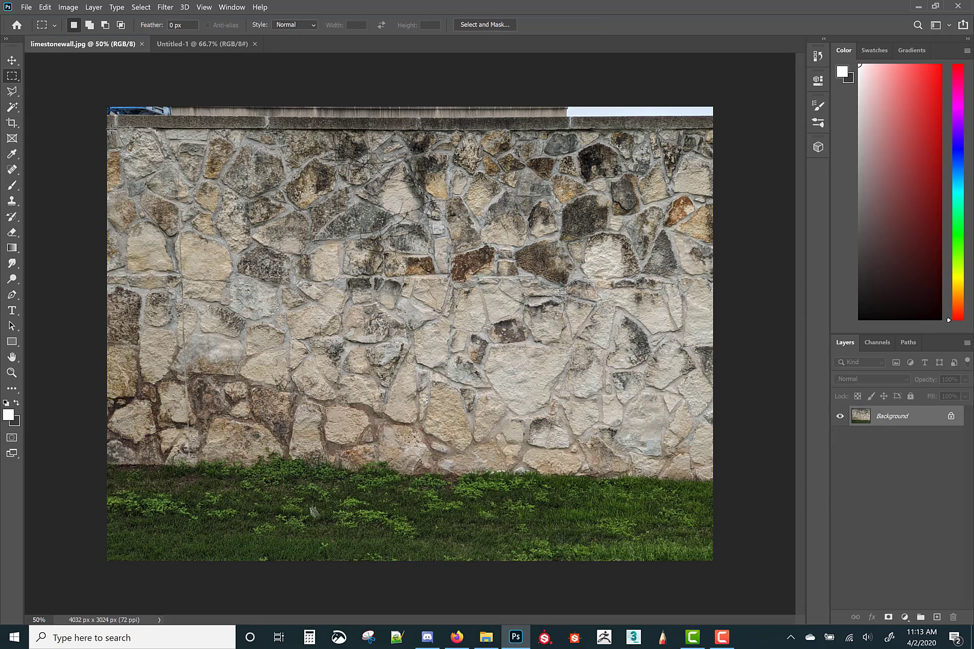
pyautogui.moveTo(105, 127); pyautogui.dragTo(713, 485)
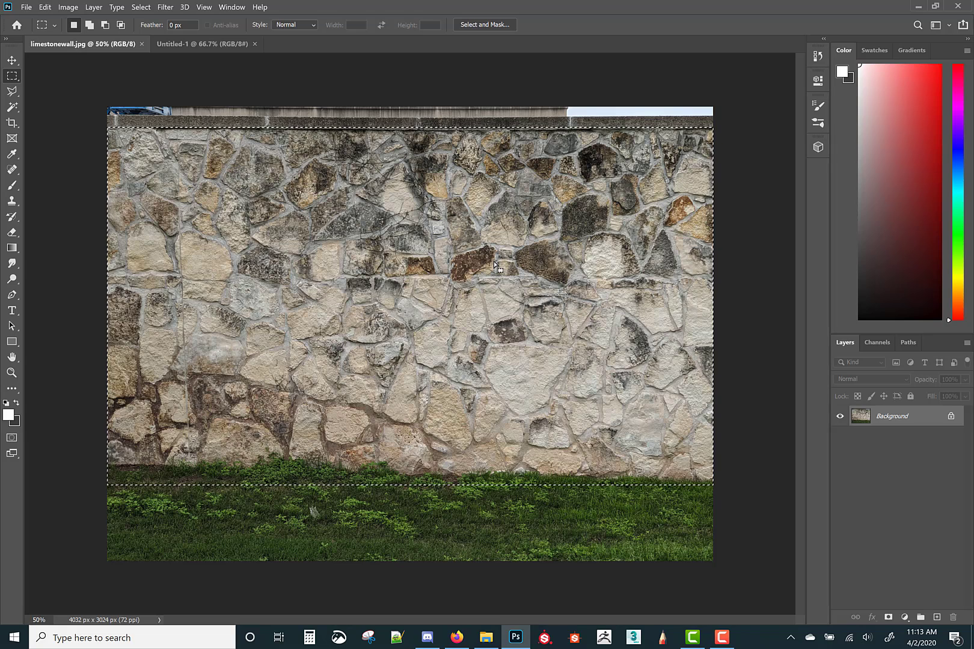
pyautogui.hotkey('ctrl', 'w')
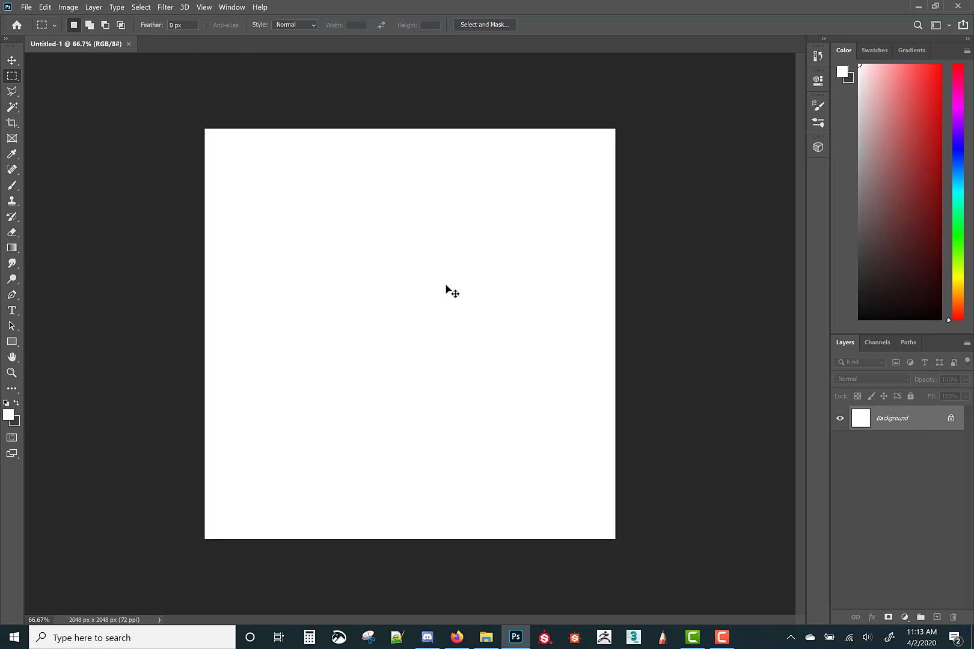
# Paste the wall into the blank document and position it so stones fill the canvas without the top ledge.
pyautogui.hotkey('ctrl', 'v')
pyautogui.press('v')
pyautogui.moveTo(394, 415); pyautogui.dragTo(411, 384)
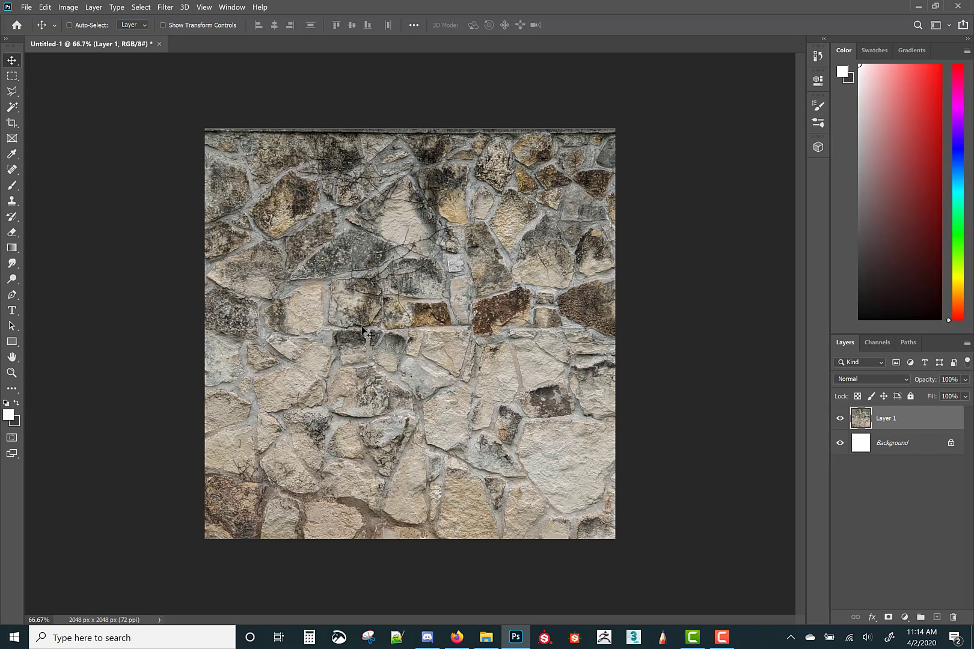
pyautogui.moveTo(349, 361); pyautogui.dragTo(349, 344)
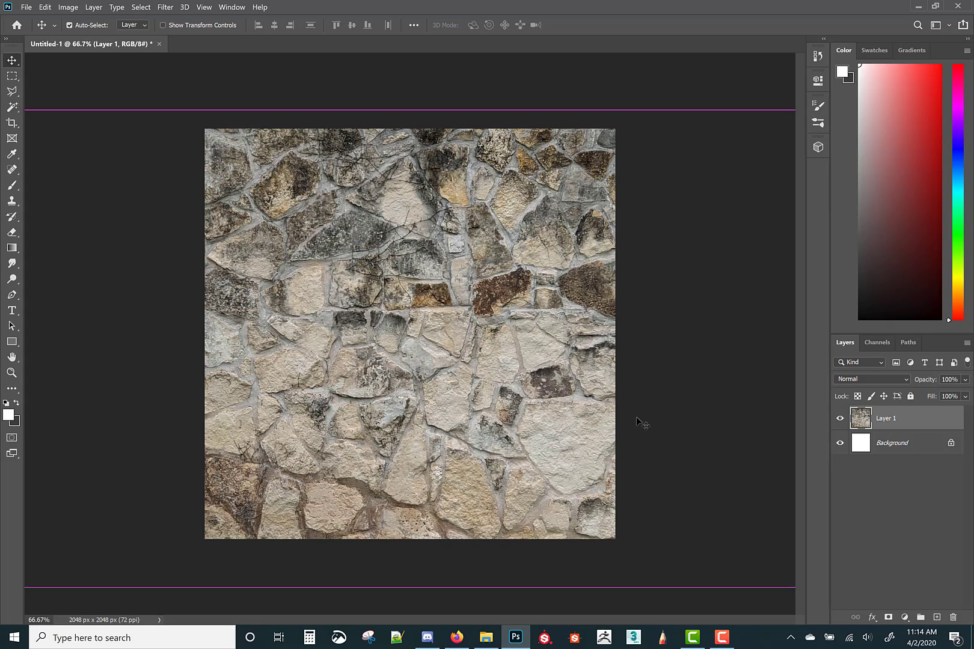
# Copy the canvas-sized part of the wall to a new layer and hide that copy.
pyautogui.hotkey('ctrl', 'a')
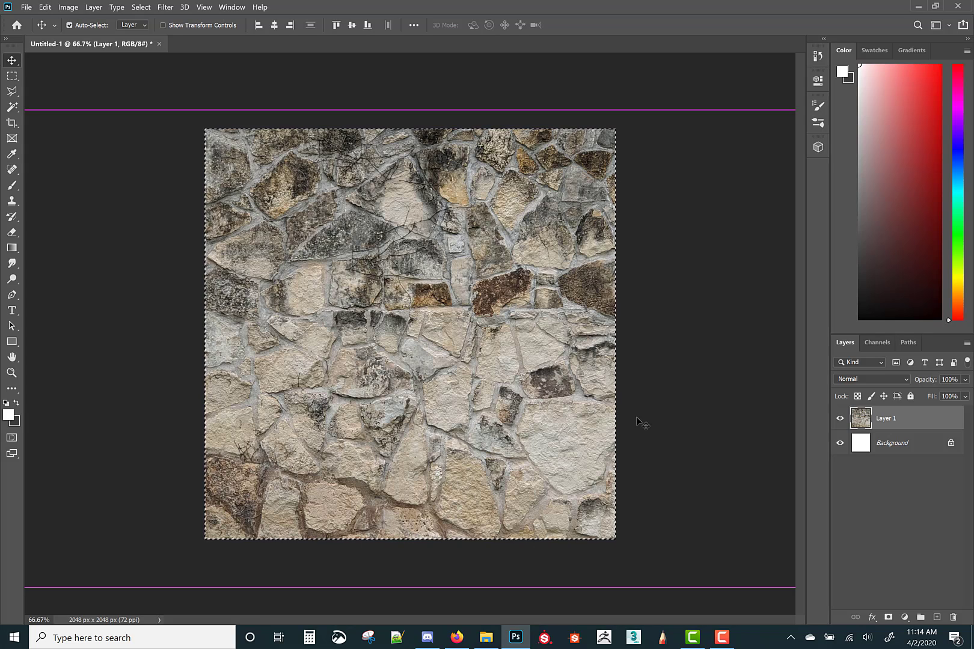
pyautogui.hotkey('ctrl', 'j')
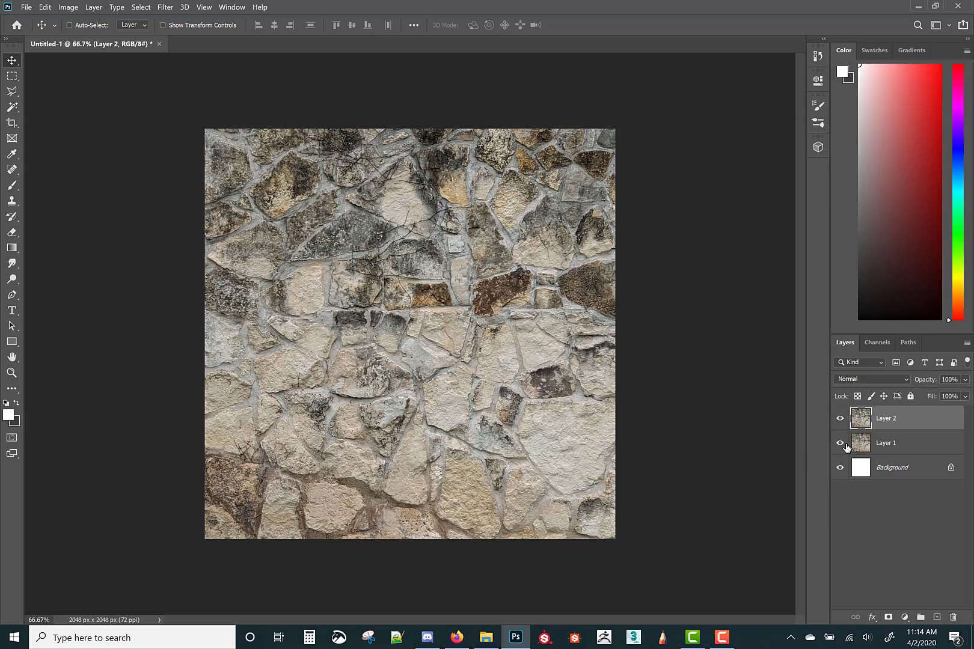
pyautogui.click(839, 418)
# Shift Layer 1 up and to the left, and place it in a new group named REF.
pyautogui.click(864, 448)
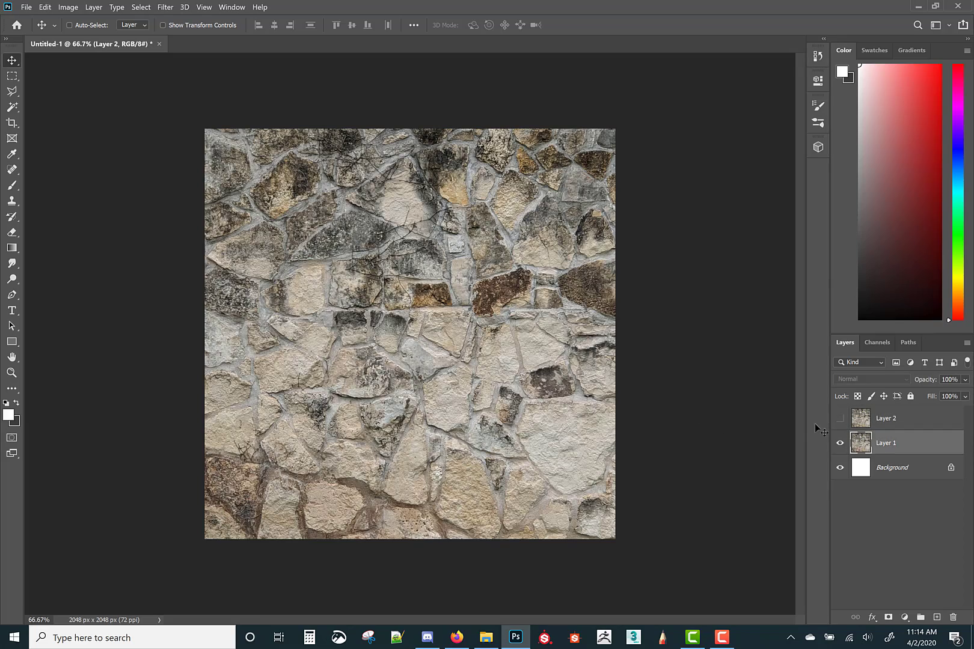
pyautogui.moveTo(466, 294); pyautogui.dragTo(435, 271)
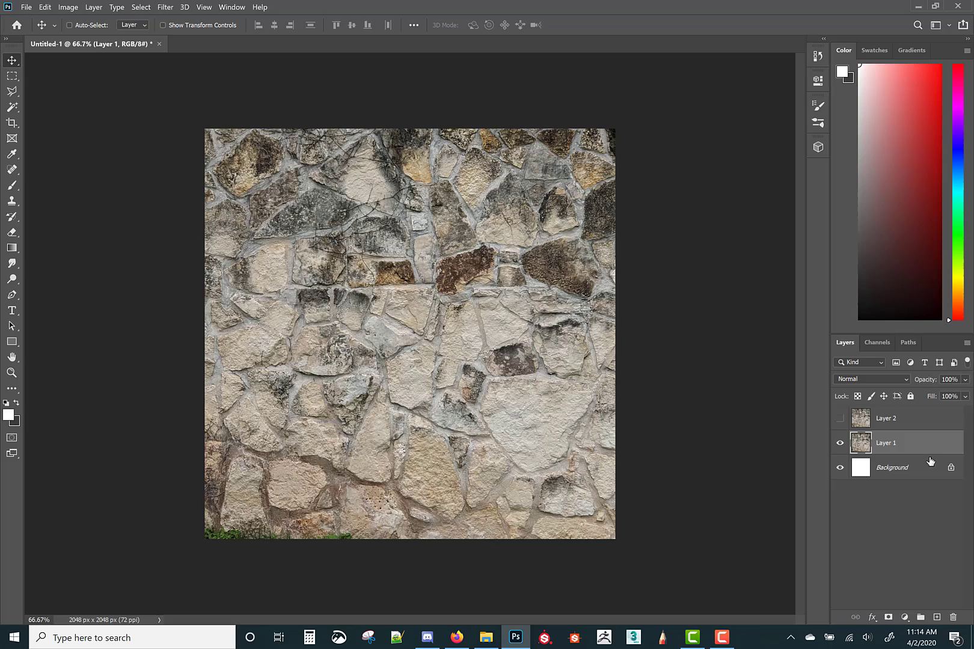
pyautogui.click(920, 617)
pyautogui.moveTo(896, 458); pyautogui.dragTo(893, 436)
pyautogui.doubleClick(886, 442)
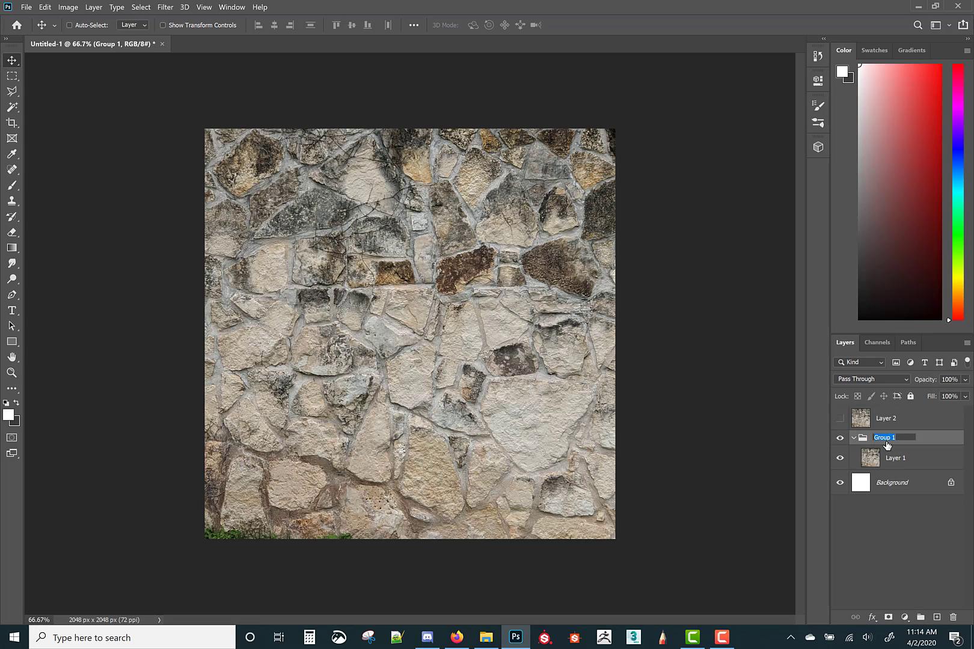
pyautogui.write('REF')
pyautogui.press('Return')
# Hide the REF group, and show Layer 2 as the active layer in its original position.
pyautogui.click(839, 438)
pyautogui.click(840, 418)
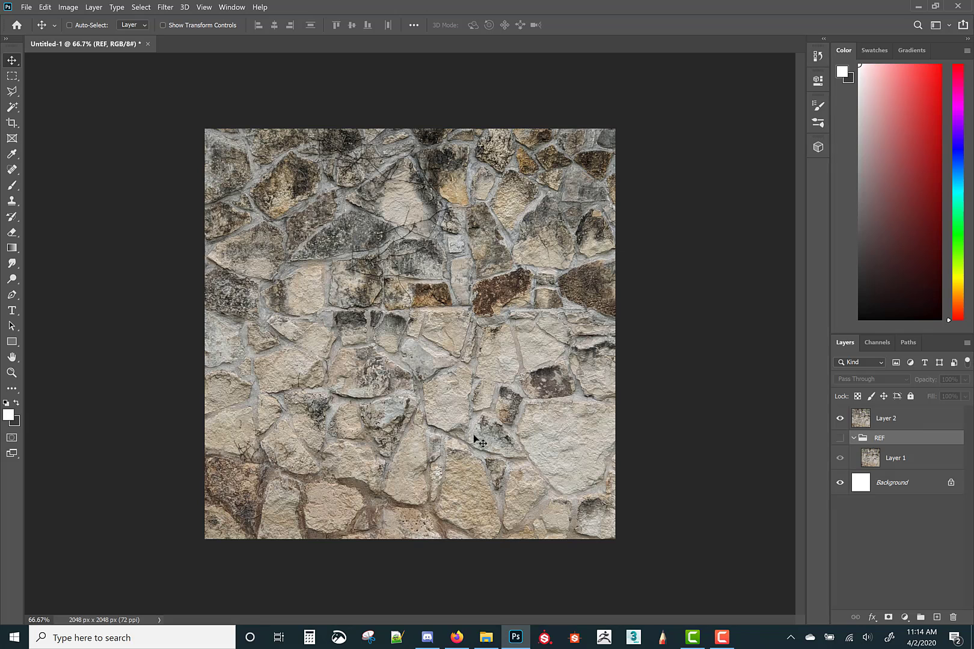
pyautogui.moveTo(498, 334); pyautogui.dragTo(459, 302)
pyautogui.hotkey('ctrl', 'z')
pyautogui.click(893, 424)
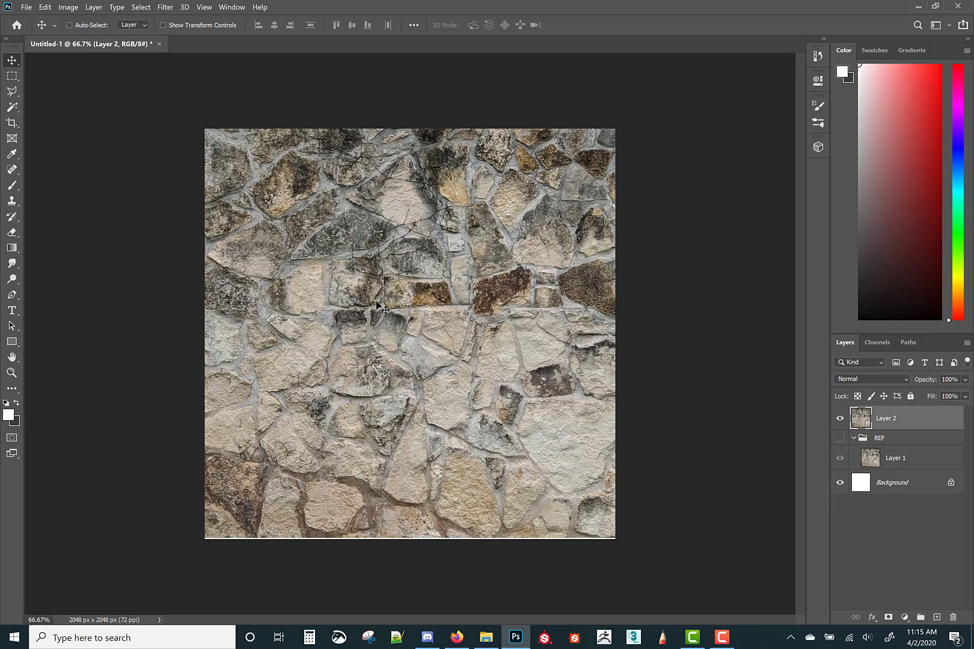
pyautogui.press('ctrl')
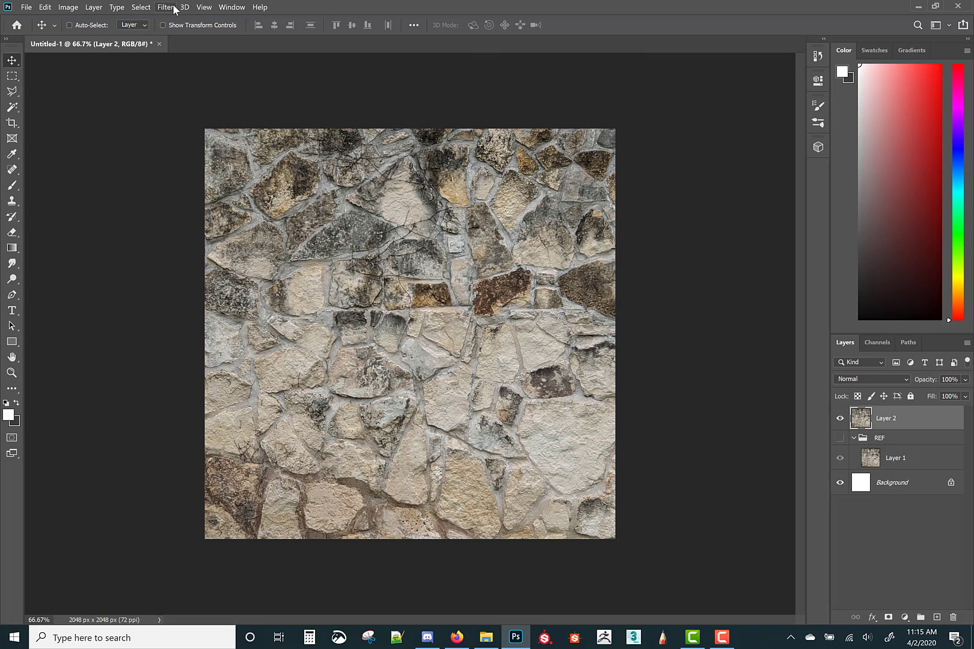
# Start the Offset filter on Layer 2 with the horizontal and vertical offsets set to 0.
pyautogui.click(165, 8)
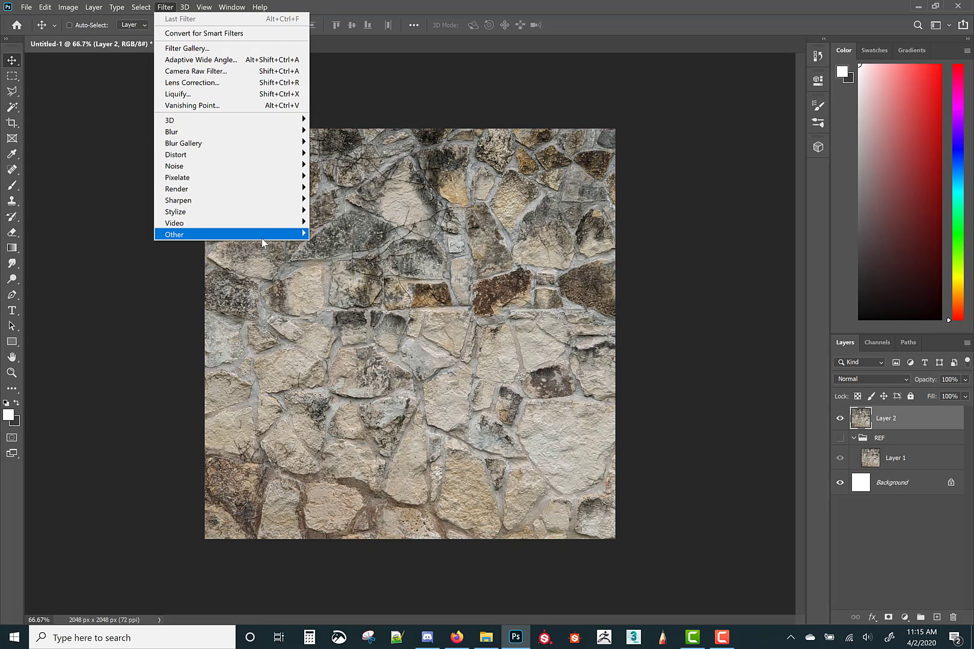
pyautogui.moveTo(262, 236)
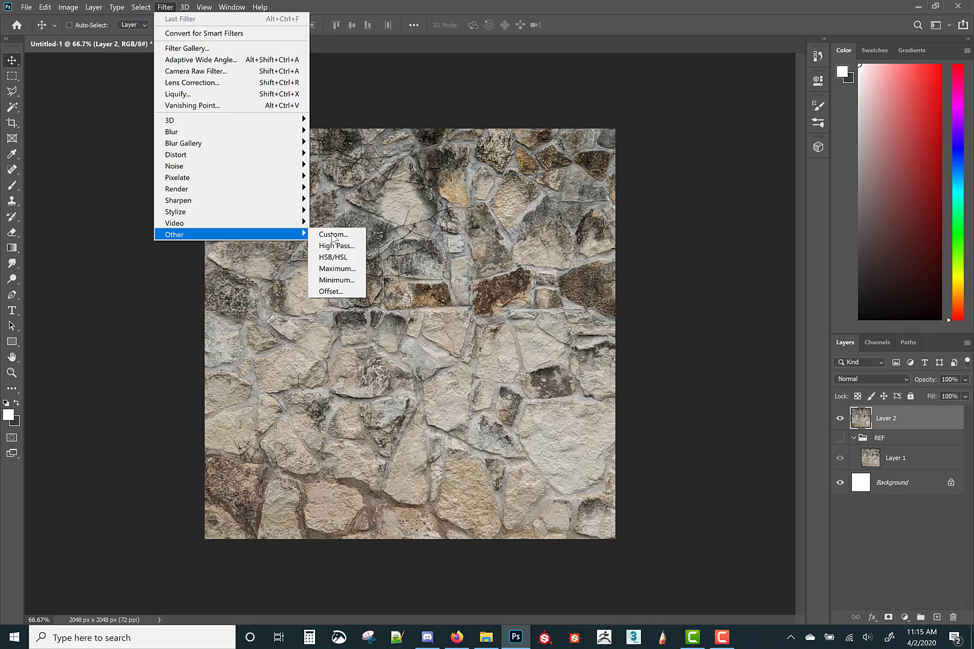
pyautogui.click(336, 291)
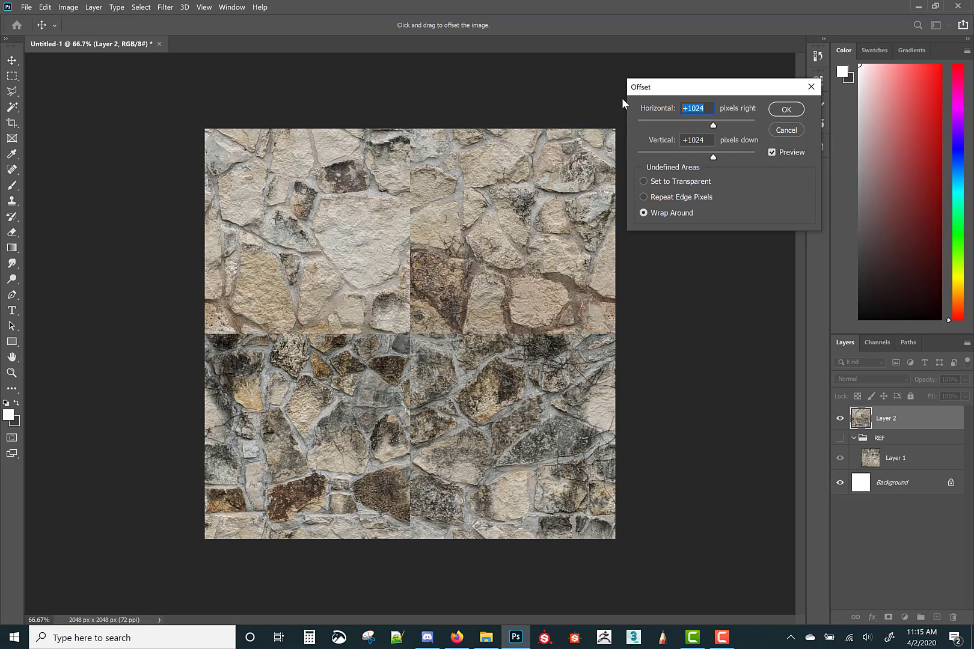
pyautogui.write('0')
pyautogui.press('Tab')
pyautogui.write('0')
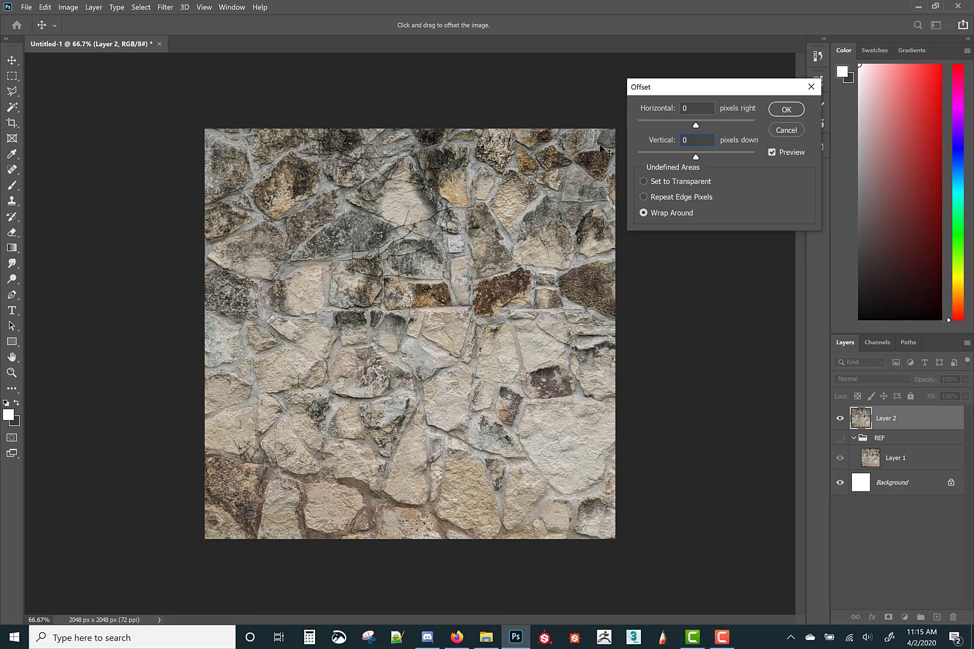
# Set the horizontal offset and the vertical offset to 1024 pixels each.
pyautogui.hotkey('shift', 'Tab')
pyautogui.write('1024')
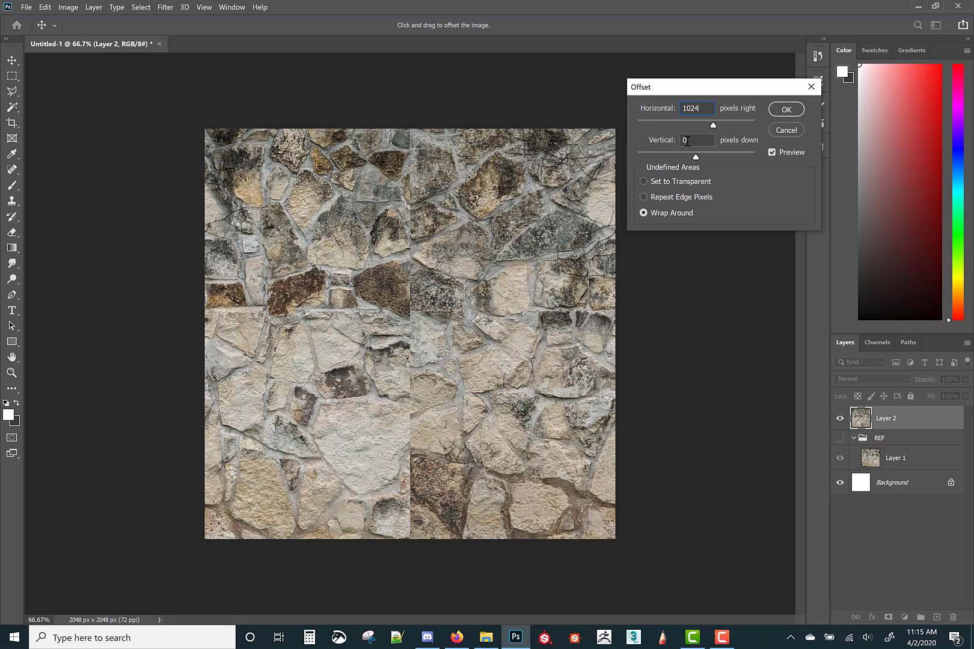
pyautogui.press('Tab')
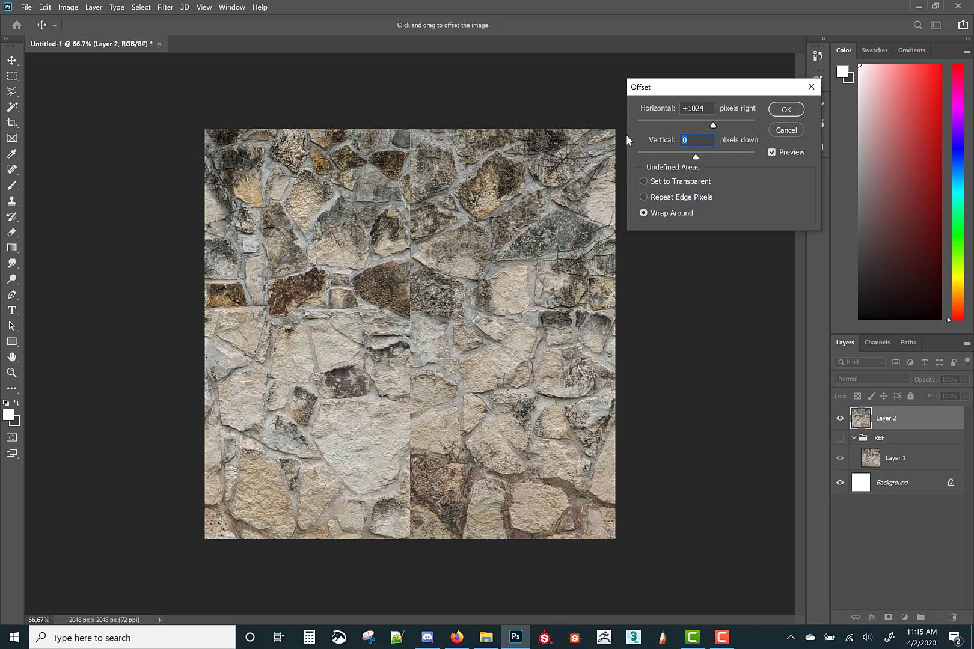
pyautogui.write('1024')
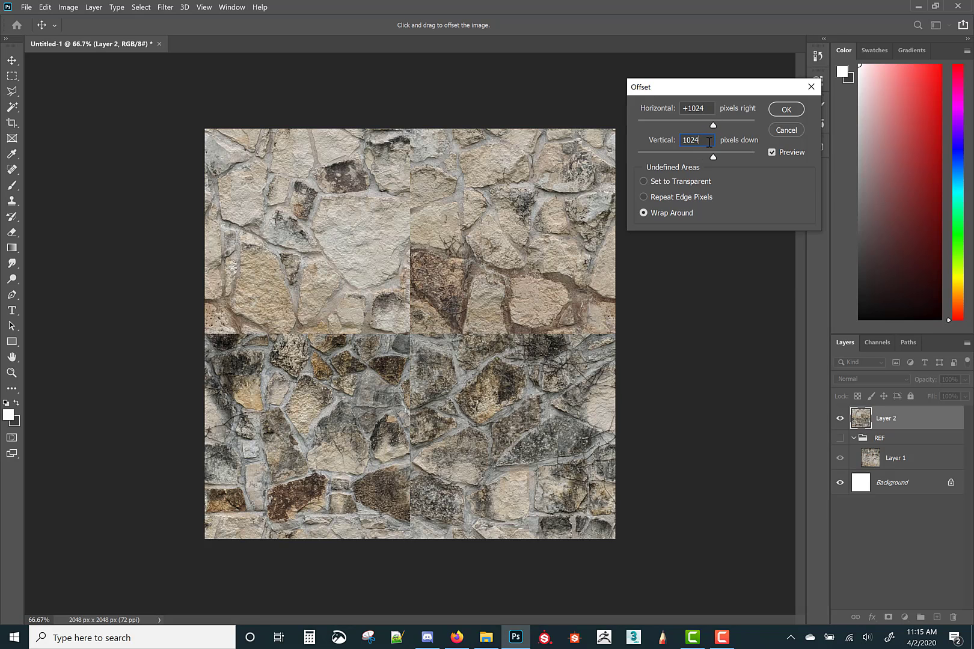
# Set the vertical offset to 0 and apply the Offset filter with Wrap Around.
pyautogui.moveTo(709, 142); pyautogui.dragTo(638, 131)
pyautogui.write('0')
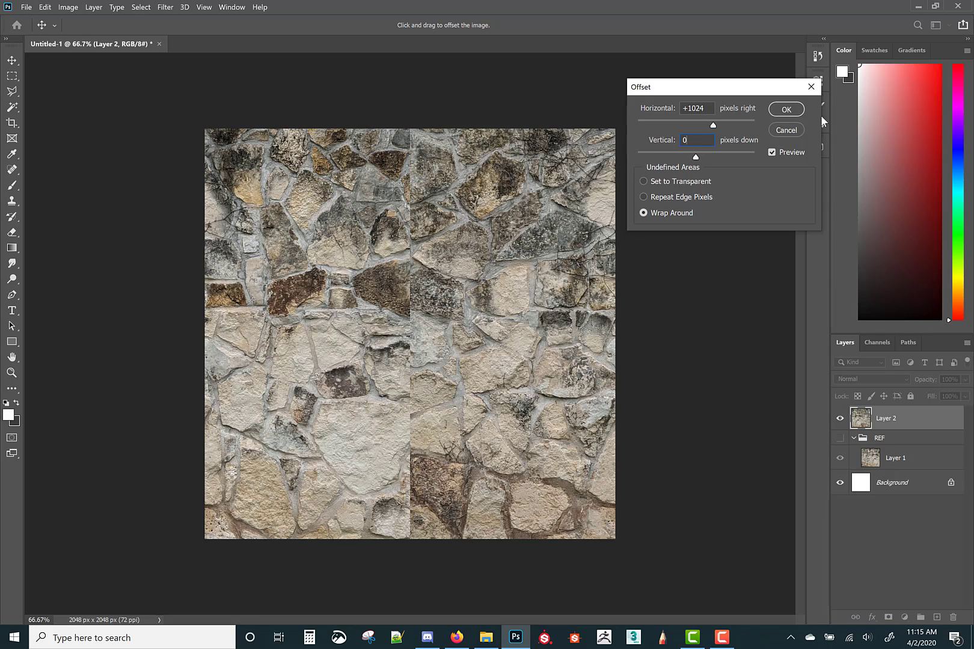
pyautogui.click(787, 110)
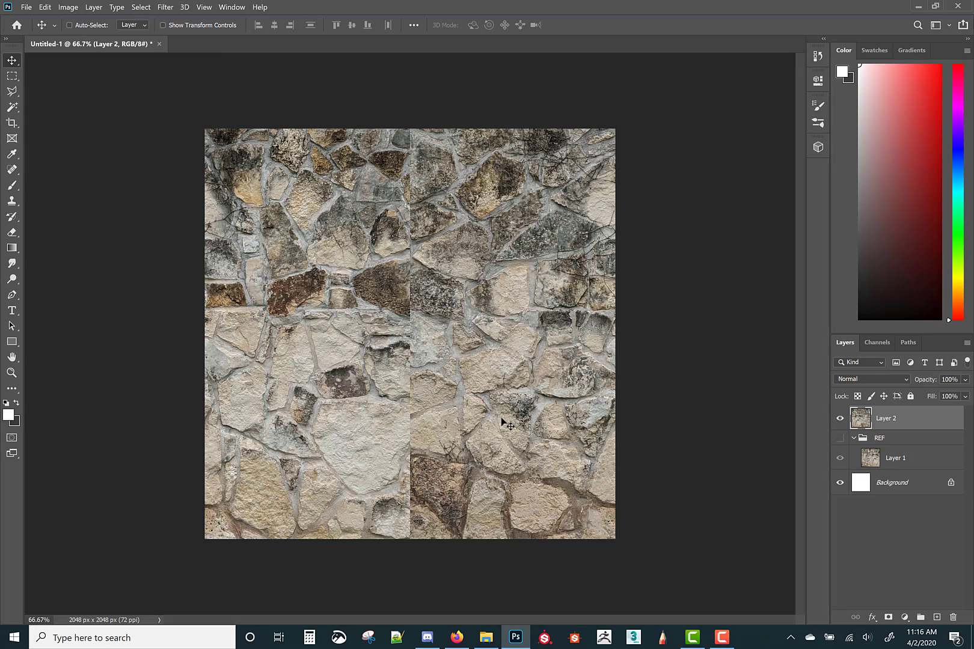
# Copy the lower part of the wall right of the centre seam, about 1024 by 612 pixels, to a new layer.
pyautogui.press('m')
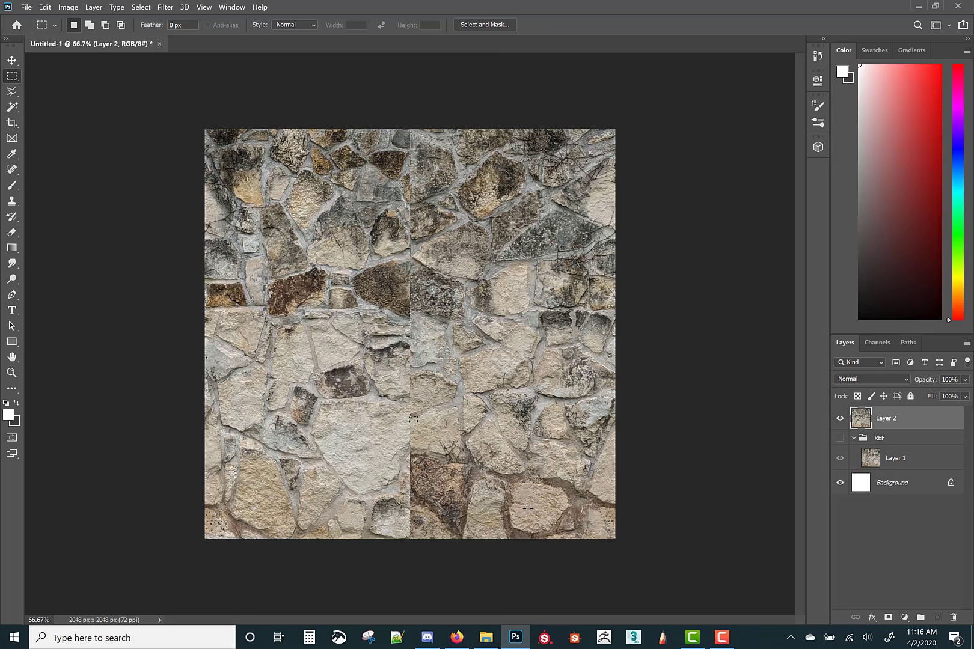
pyautogui.moveTo(527, 508); pyautogui.dragTo(625, 553)
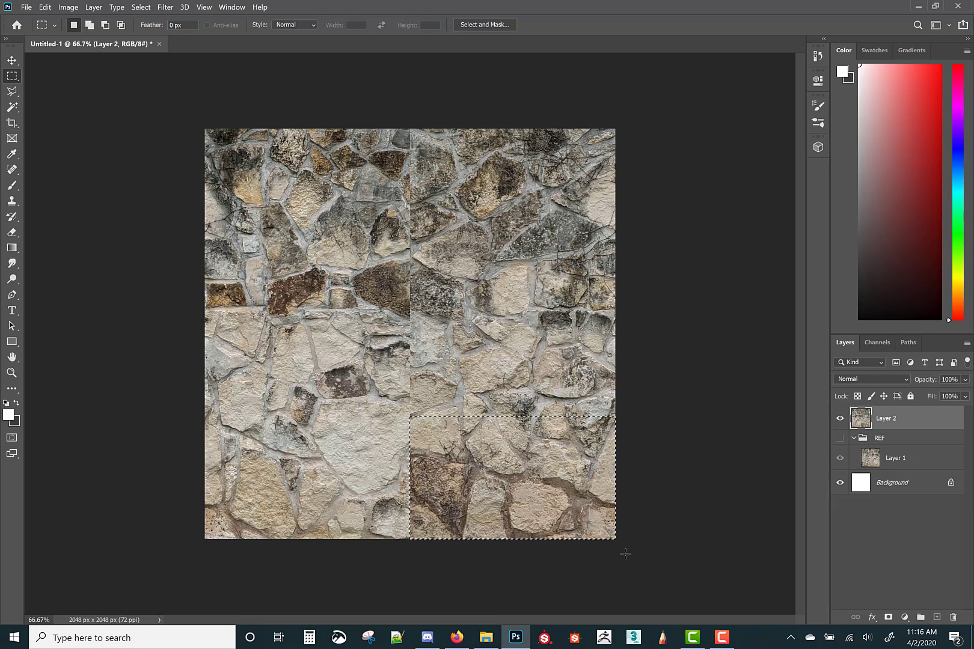
pyautogui.hotkey('ctrl', 'j')
# Move the copied patch to the lower wall area left of the centre seam, flip it horizontally, and align it.
pyautogui.press('v')
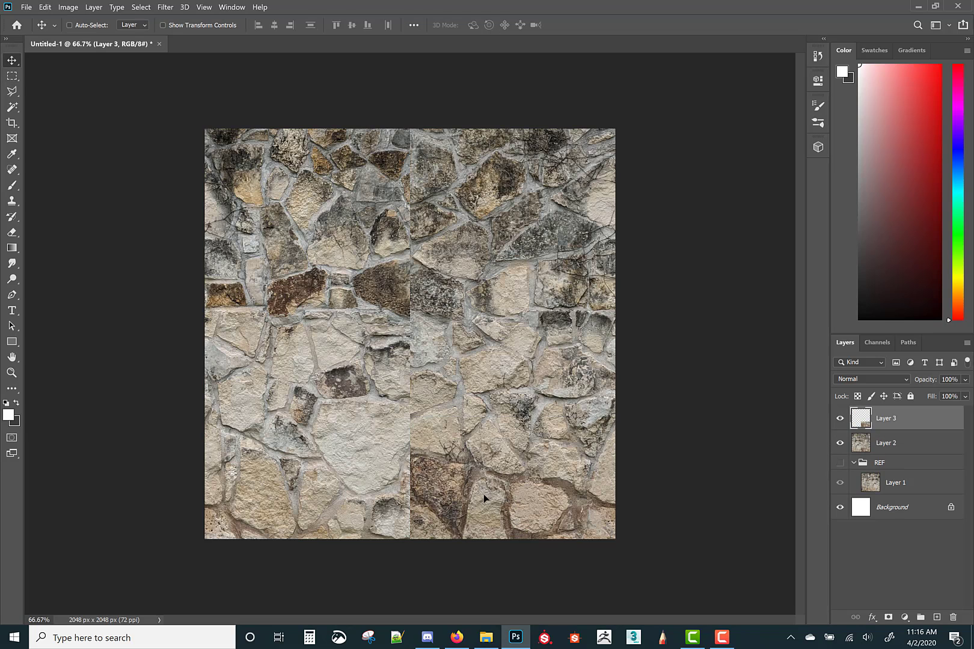
pyautogui.moveTo(484, 498); pyautogui.dragTo(299, 504)
pyautogui.hotkey('ctrl', 't')
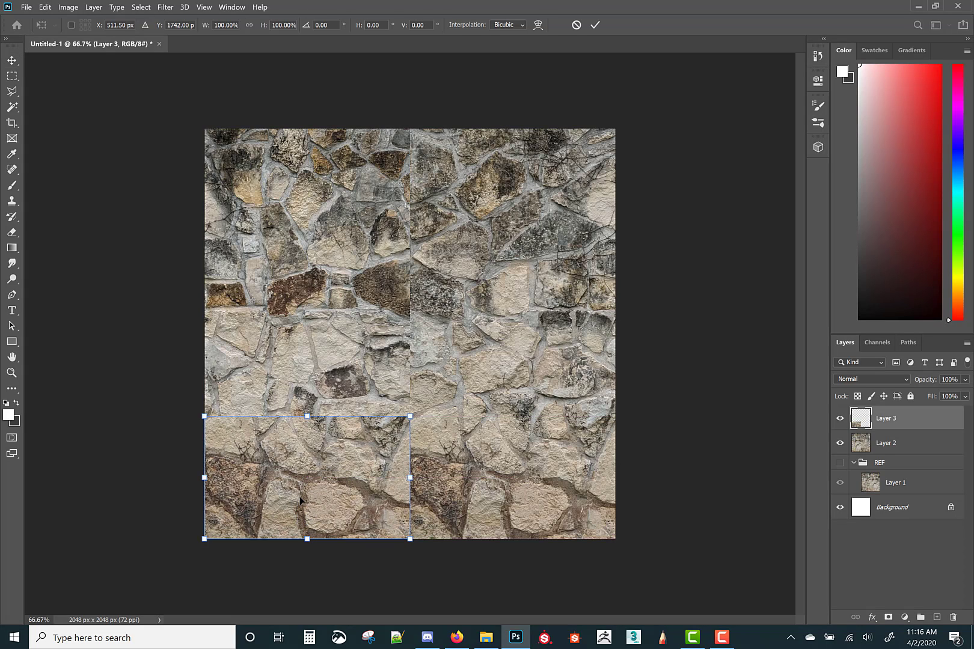
pyautogui.rightClick(300, 500)
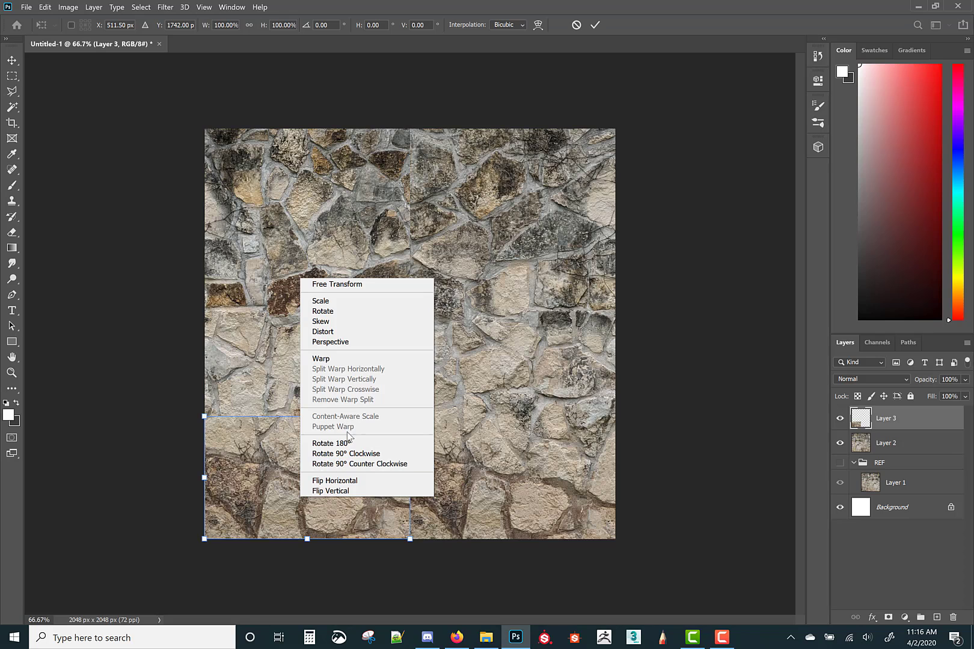
pyautogui.click(335, 481)
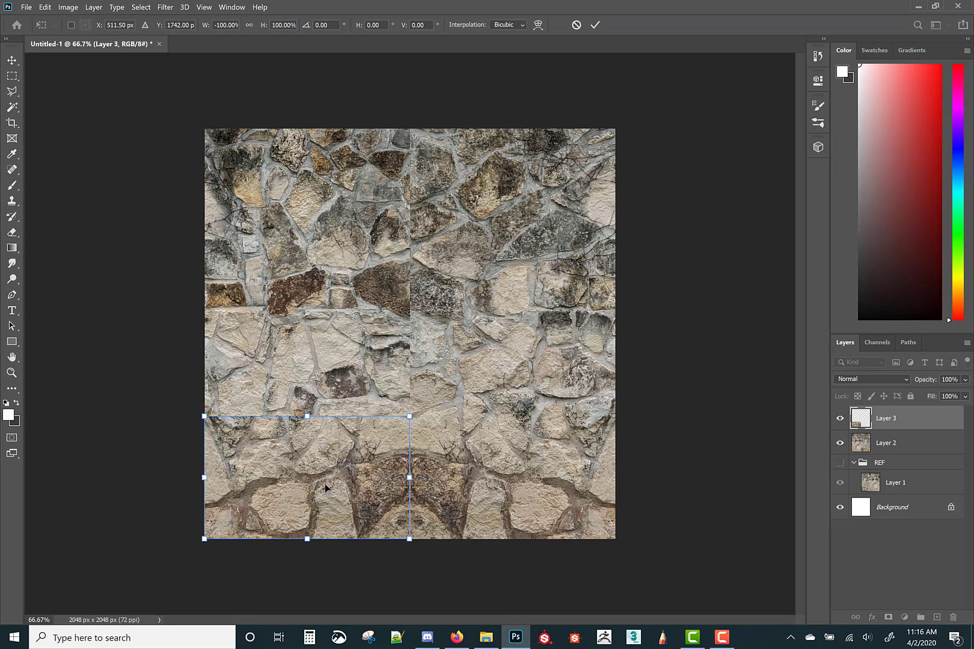
pyautogui.press('Return')
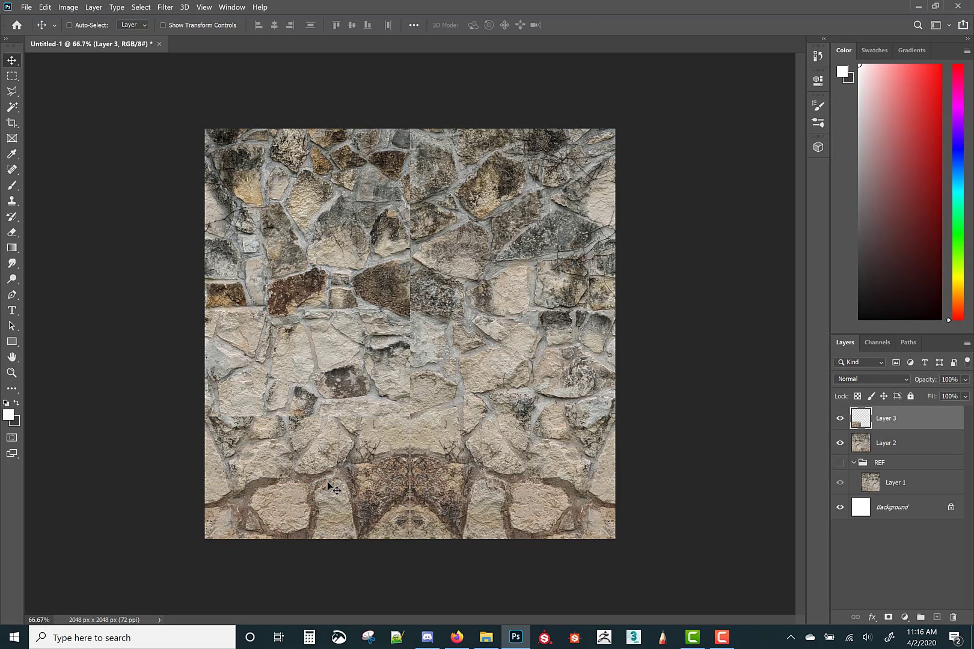
pyautogui.moveTo(327, 483); pyautogui.dragTo(327, 483)
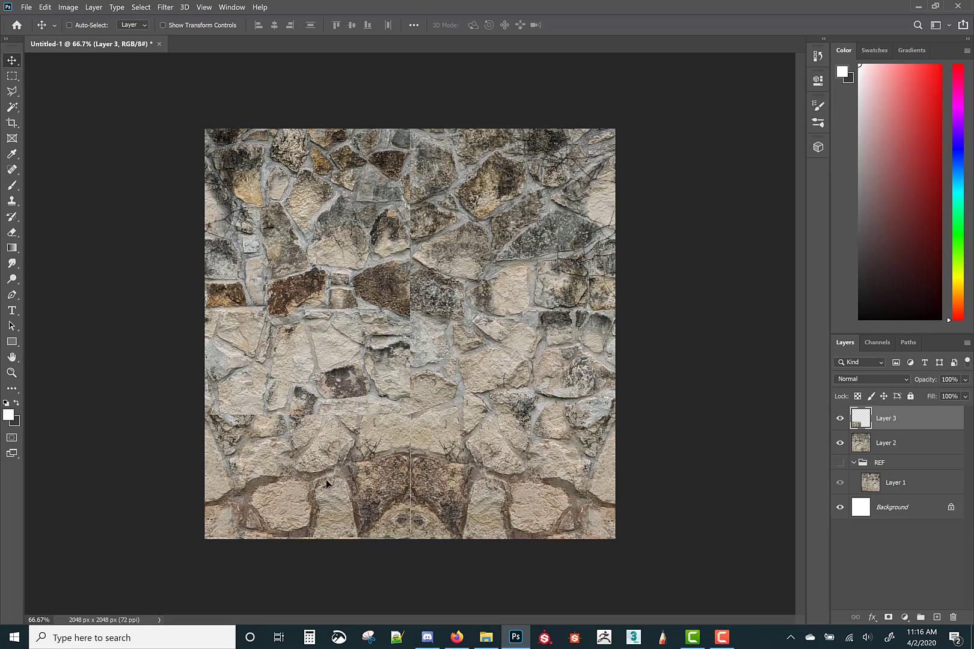
# Add a layer mask to Layer 3 and set the foreground colour to black (000000) for painting.
pyautogui.click(887, 616)
pyautogui.press('b')
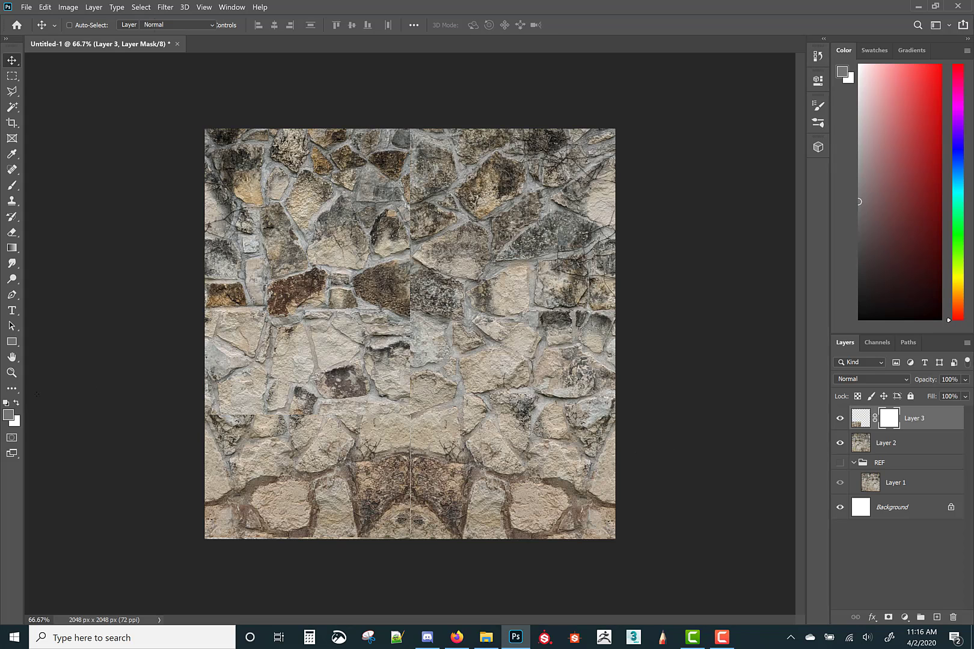
pyautogui.click(8, 415)
pyautogui.write('000000')
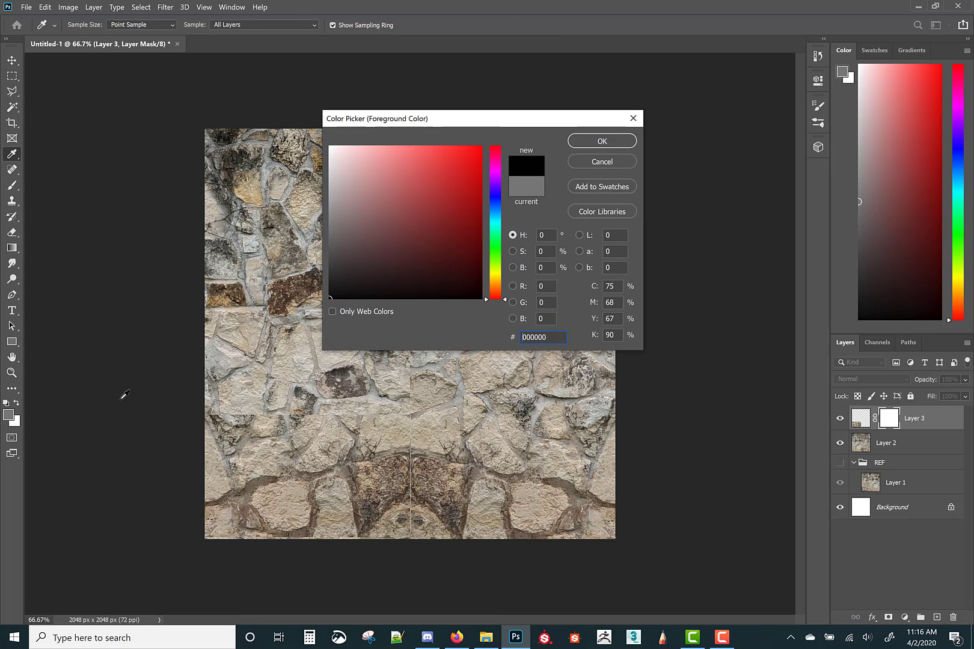
pyautogui.click(602, 141)
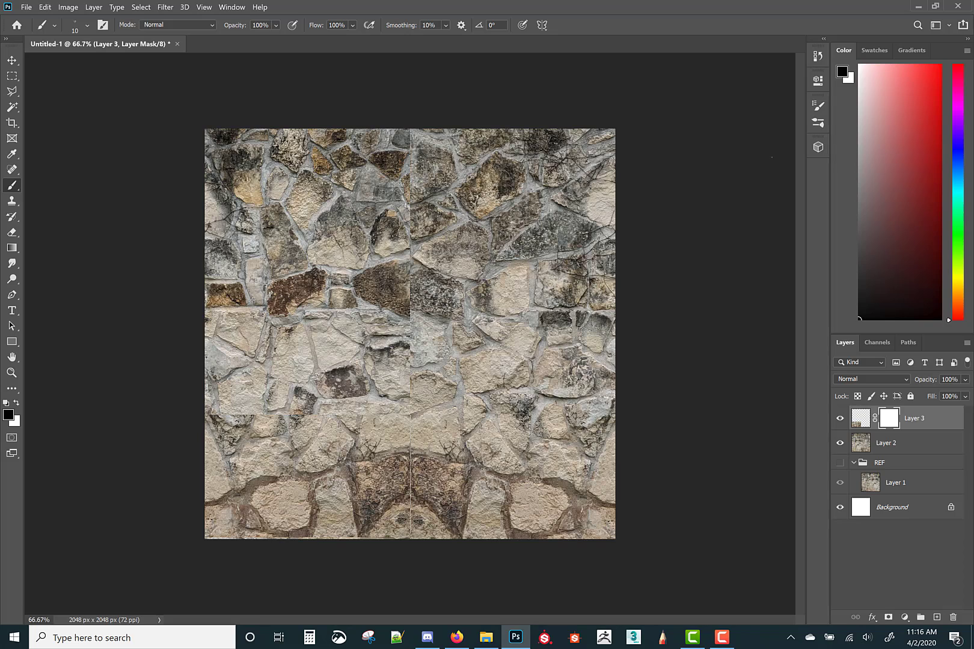
# Give the Clone Stamp a Soft Round brush tip and set its size to 200 px.
pyautogui.click(818, 123)
pyautogui.press('s')
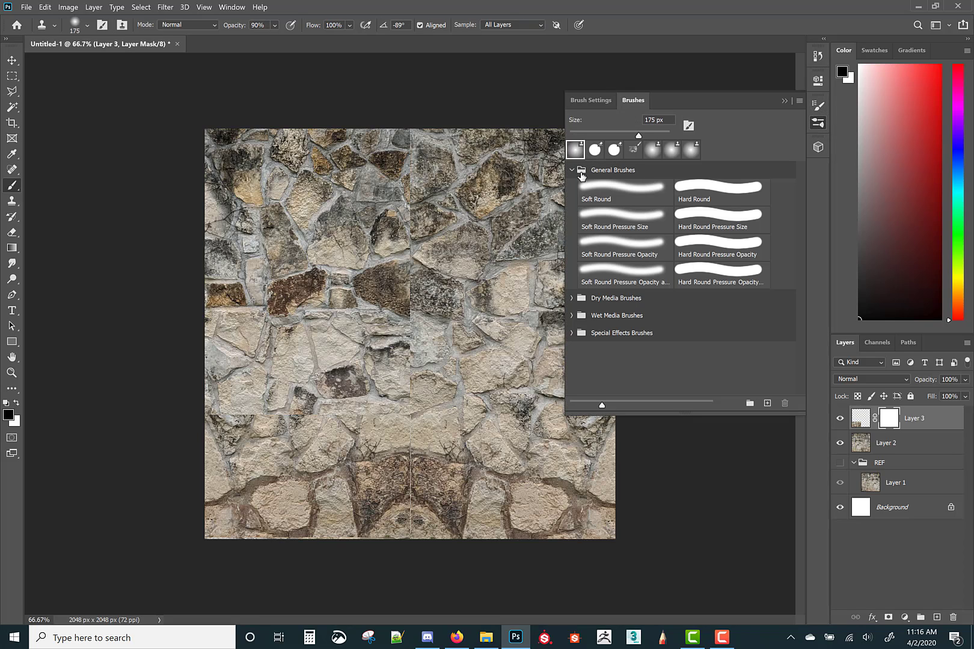
pyautogui.click(596, 191)
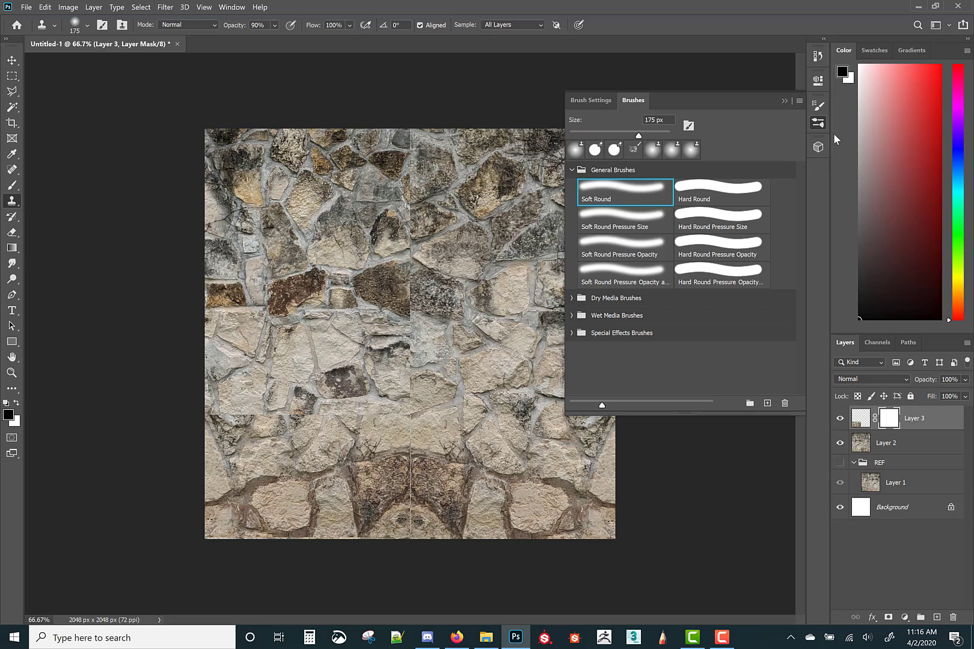
pyautogui.click(591, 101)
pyautogui.click(670, 134)
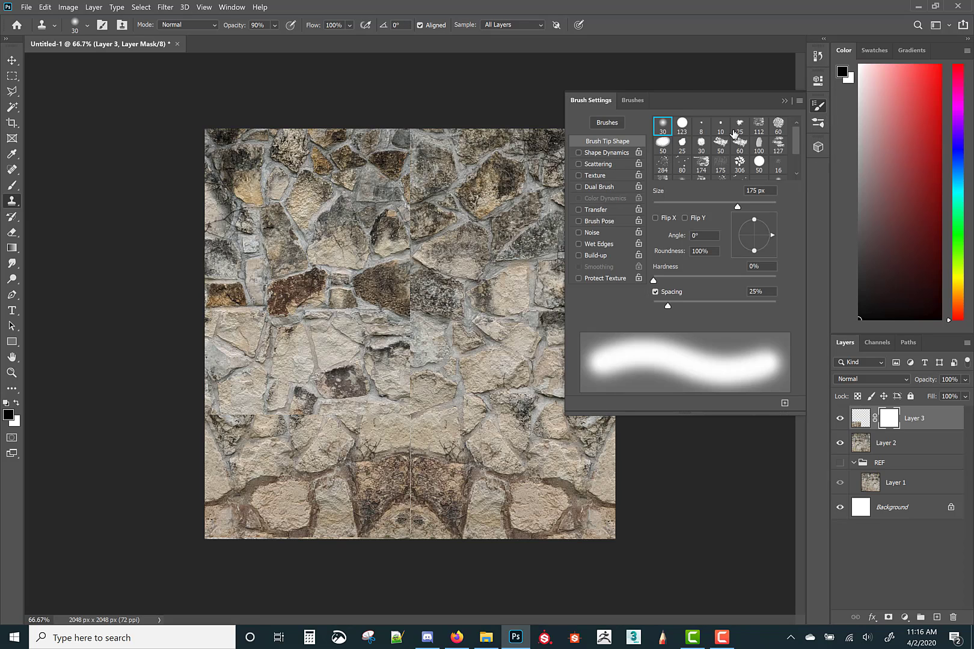
pyautogui.click(817, 107)
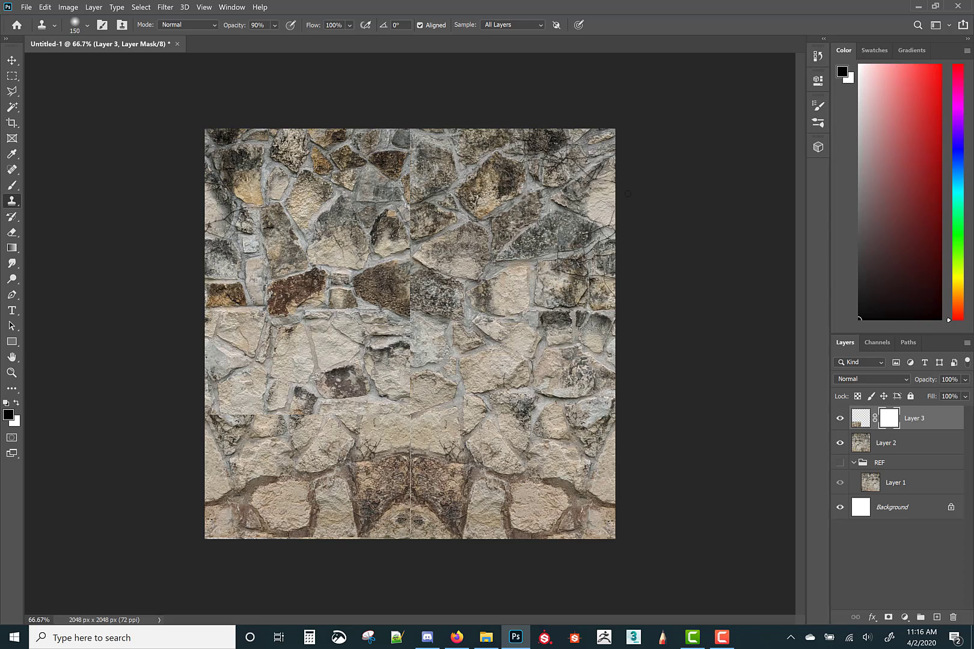
pyautogui.press(']')
pyautogui.press(']')
# Paint black on Layer 3's mask with a 125 px brush, hiding parts of the mirrored stones beside the seam and along the lower wall.
pyautogui.press('b')
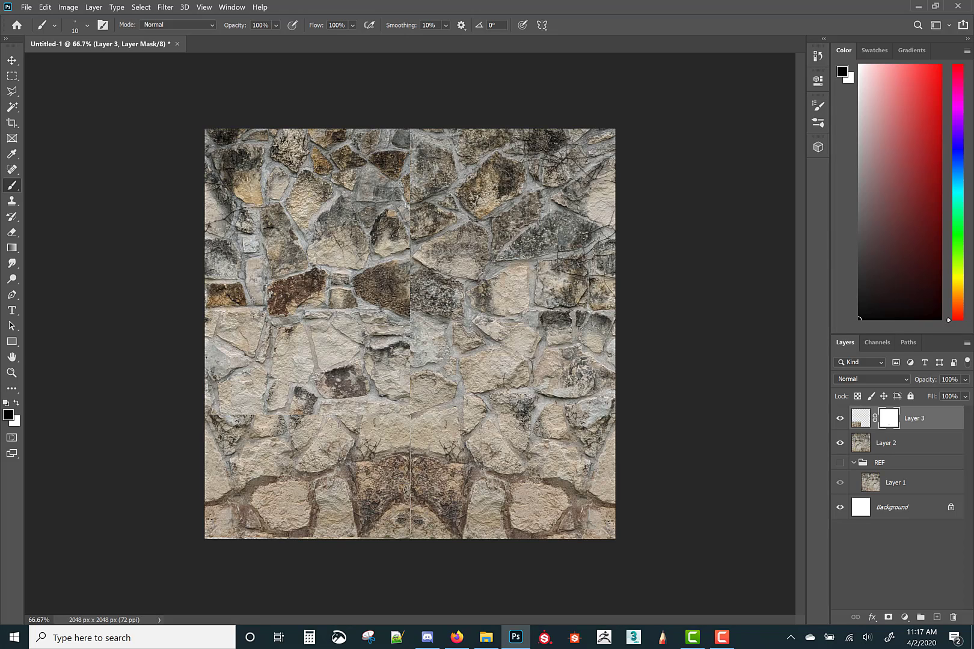
pyautogui.press(']')
pyautogui.press(']')
pyautogui.press(']')
pyautogui.press(']')
pyautogui.press(']')
pyautogui.press(']')
pyautogui.press(']')
pyautogui.press(']')
pyautogui.press(']')
pyautogui.press('[')
pyautogui.press('[')
pyautogui.press('[')
pyautogui.click(400, 464)
pyautogui.moveTo(413, 498)
pyautogui.mouseDown()
pyautogui.moveTo(388, 459)
pyautogui.moveTo(400, 494)
pyautogui.mouseUp()
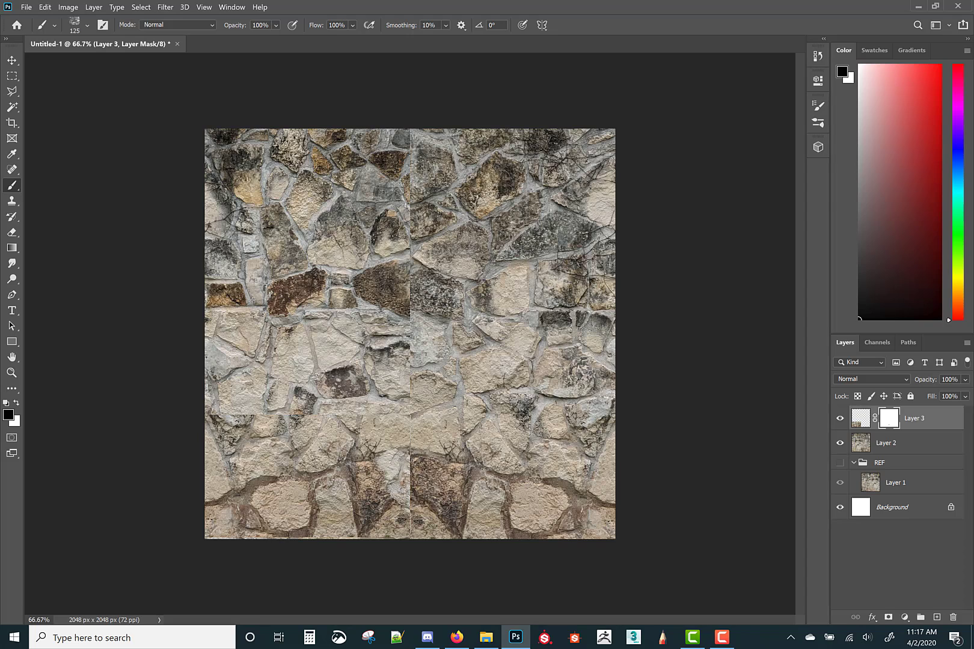
pyautogui.moveTo(372, 532)
pyautogui.mouseDown()
pyautogui.moveTo(370, 517)
pyautogui.moveTo(388, 513)
pyautogui.moveTo(360, 509)
pyautogui.moveTo(385, 535)
pyautogui.moveTo(352, 529)
pyautogui.moveTo(352, 500)
pyautogui.mouseUp()
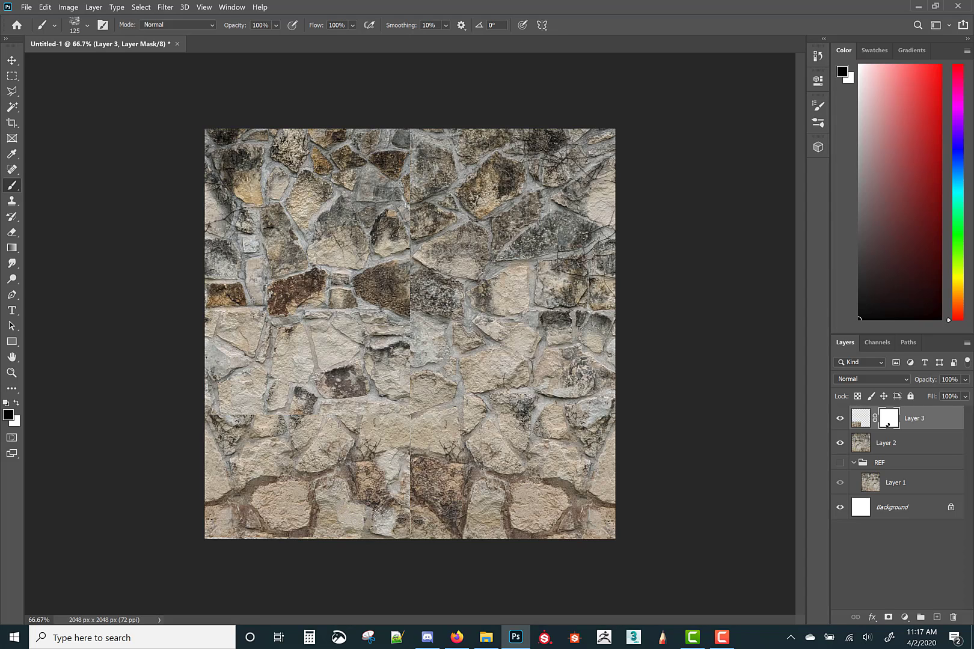
pyautogui.moveTo(313, 526)
pyautogui.mouseDown()
pyautogui.moveTo(309, 486)
pyautogui.moveTo(291, 484)
pyautogui.moveTo(304, 499)
pyautogui.mouseUp()
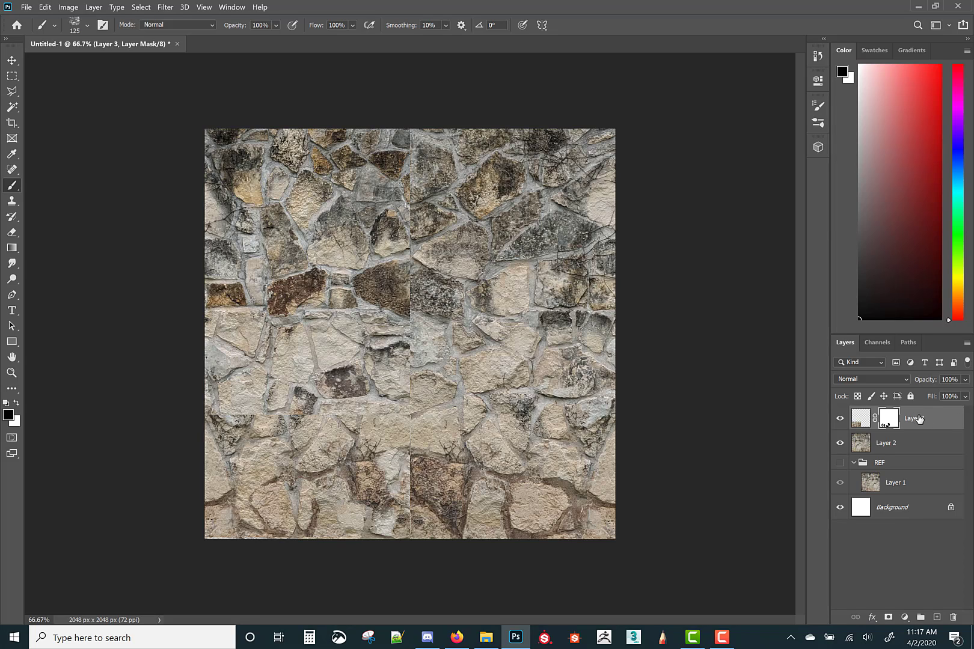
# Add a new empty layer above Layer 3 and switch to the Clone Stamp tool.
pyautogui.click(919, 419)
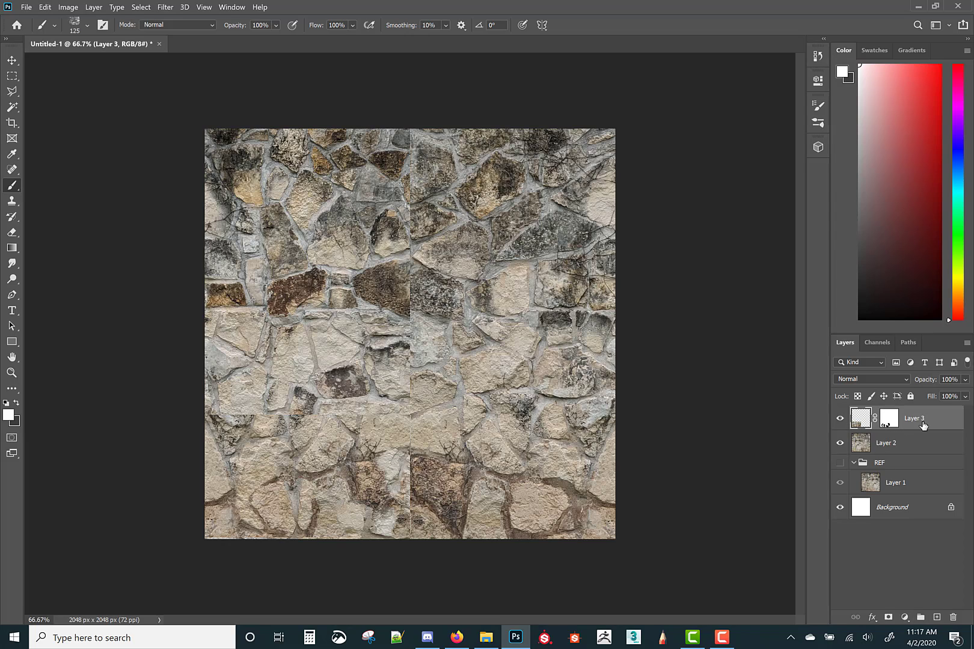
pyautogui.click(936, 617)
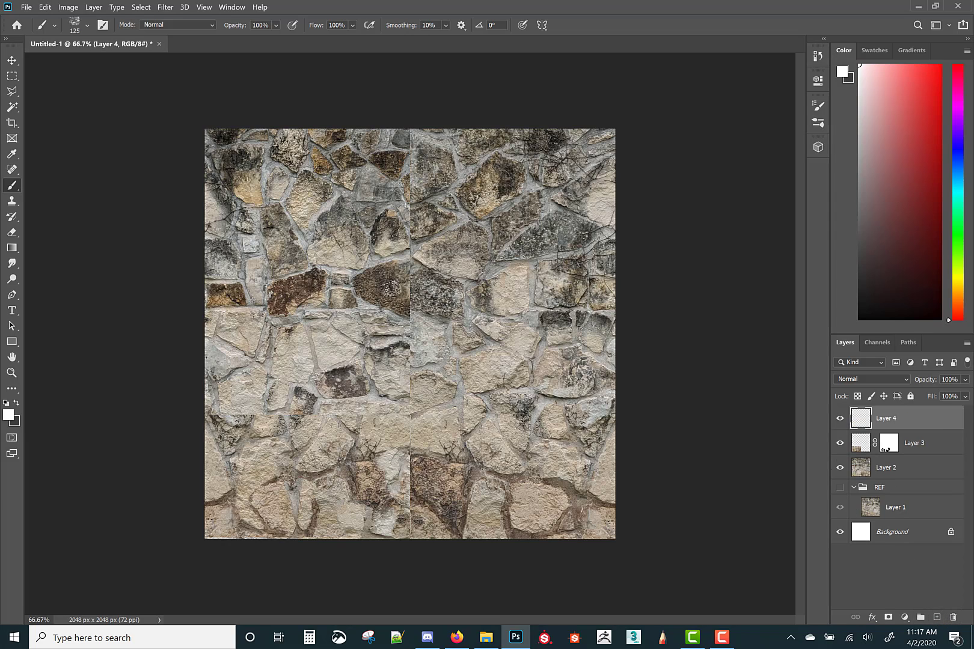
pyautogui.click(12, 201)
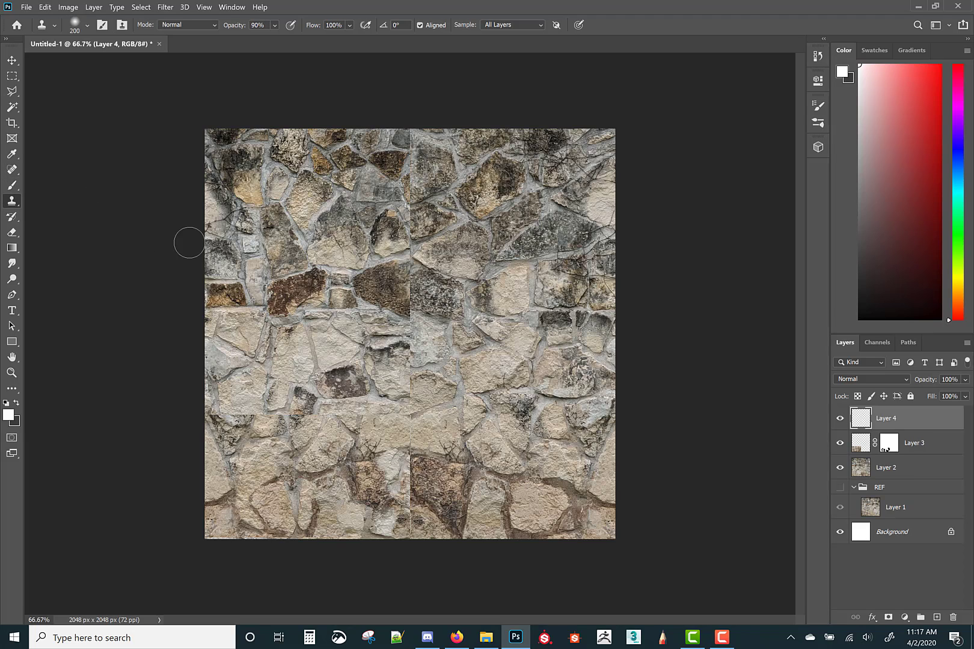
# Clone the pale stone right of the seam over the mirrored dark stone, using a 250 px stamp sampling All Layers.
pyautogui.keyDown('alt'); pyautogui.click(491, 449); pyautogui.keyUp('alt')
pyautogui.moveTo(405, 447)
pyautogui.mouseDown()
pyautogui.moveTo(368, 456)
pyautogui.moveTo(378, 462)
pyautogui.moveTo(387, 413)
pyautogui.moveTo(379, 433)
pyautogui.mouseUp()
pyautogui.press(']')
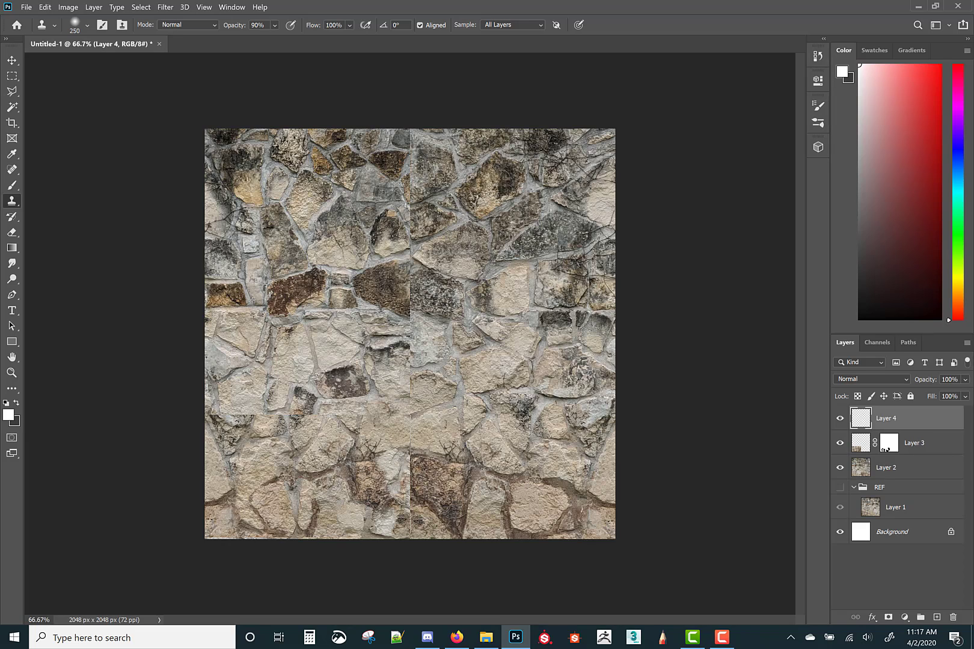
pyautogui.click(498, 26)
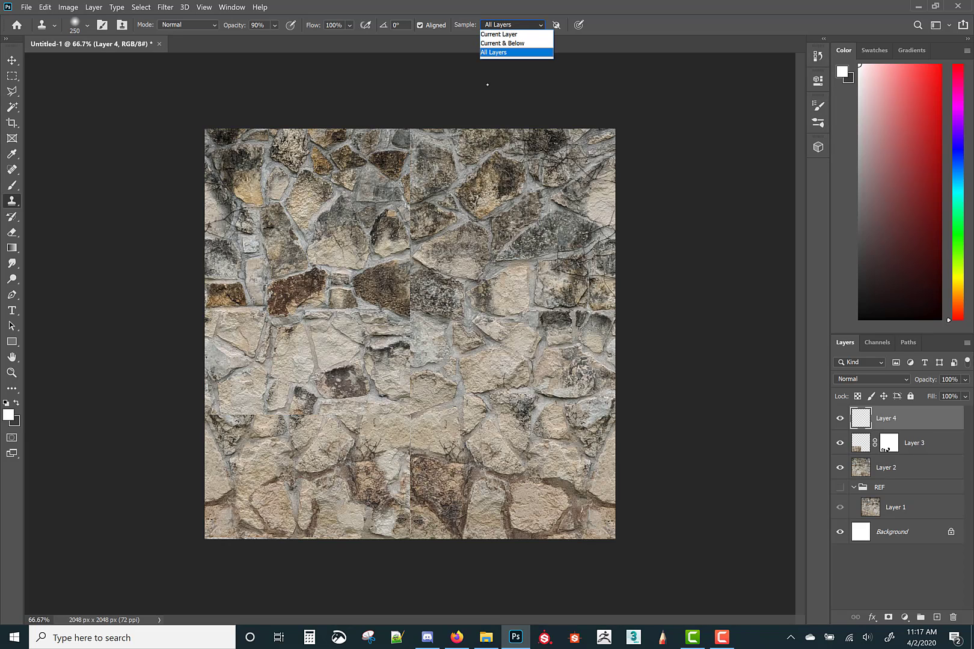
pyautogui.click(486, 53)
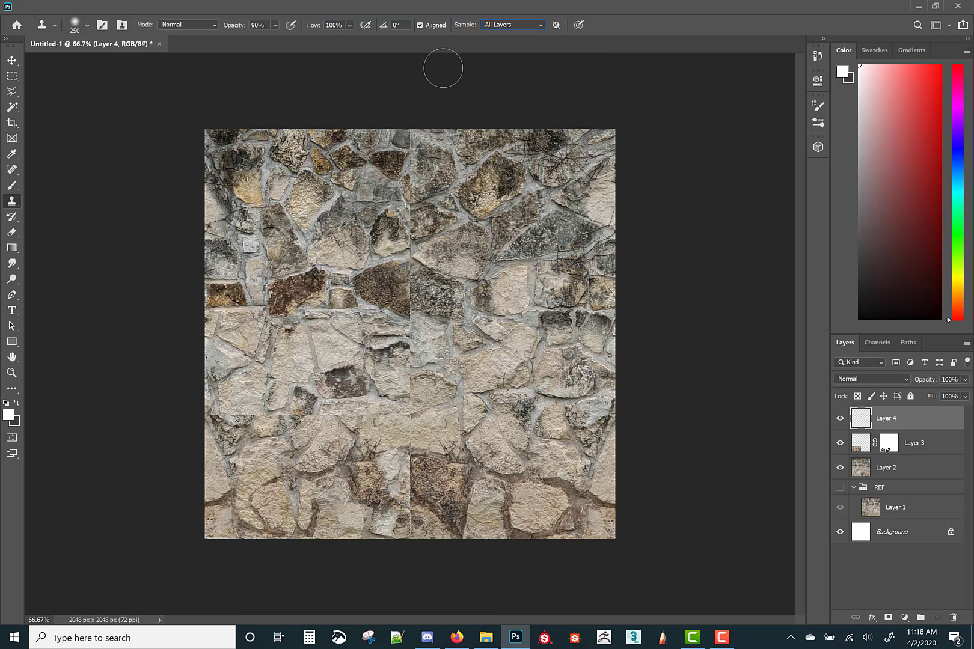
pyautogui.keyDown('alt'); pyautogui.click(496, 455); pyautogui.keyUp('alt')
pyautogui.moveTo(339, 481)
pyautogui.mouseDown()
pyautogui.moveTo(372, 477)
pyautogui.moveTo(407, 494)
pyautogui.moveTo(410, 469)
pyautogui.moveTo(402, 486)
pyautogui.mouseUp()
pyautogui.moveTo(343, 429)
pyautogui.mouseDown()
pyautogui.moveTo(414, 432)
pyautogui.moveTo(463, 445)
pyautogui.mouseUp()
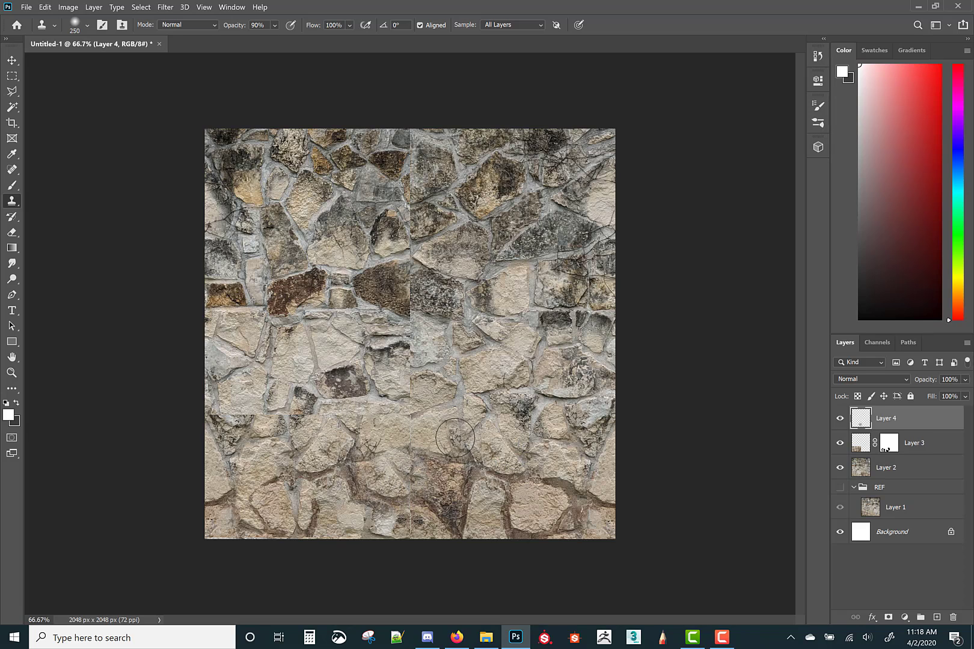
pyautogui.press('alt')
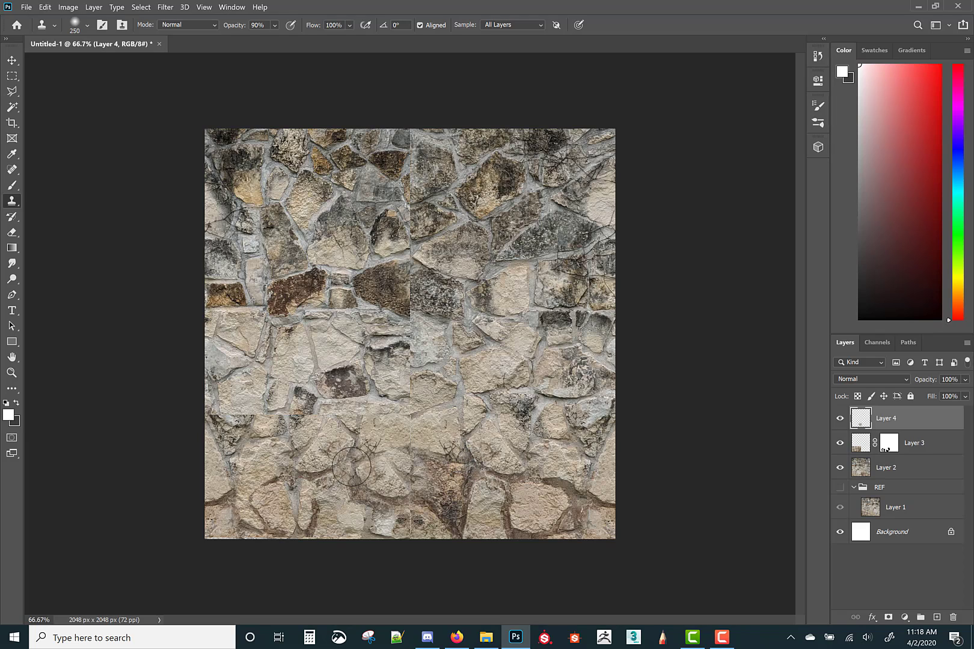
pyautogui.moveTo(350, 468); pyautogui.dragTo(354, 465)
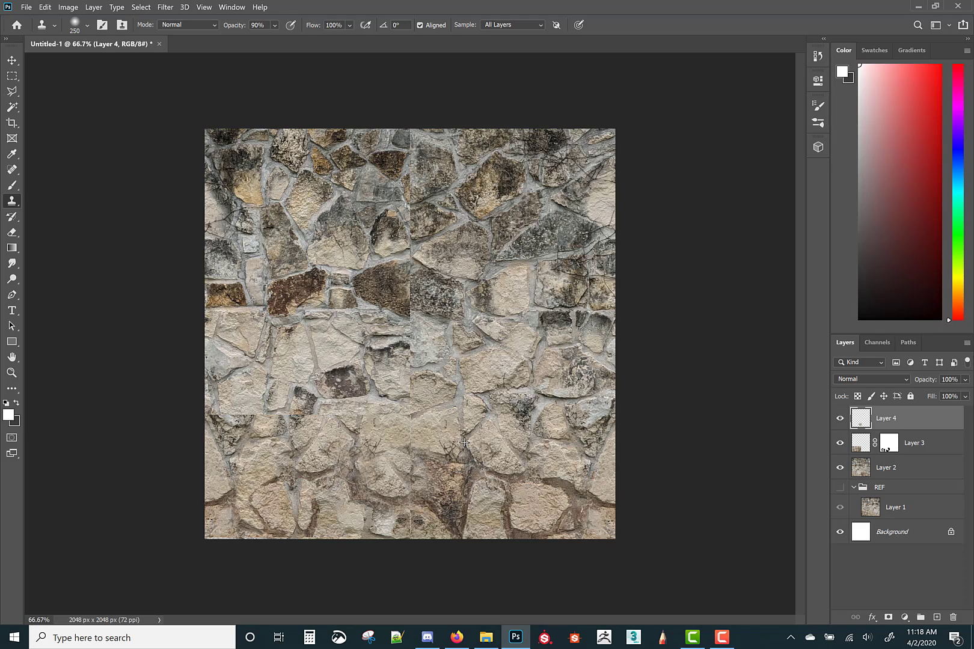
pyautogui.press('alt')
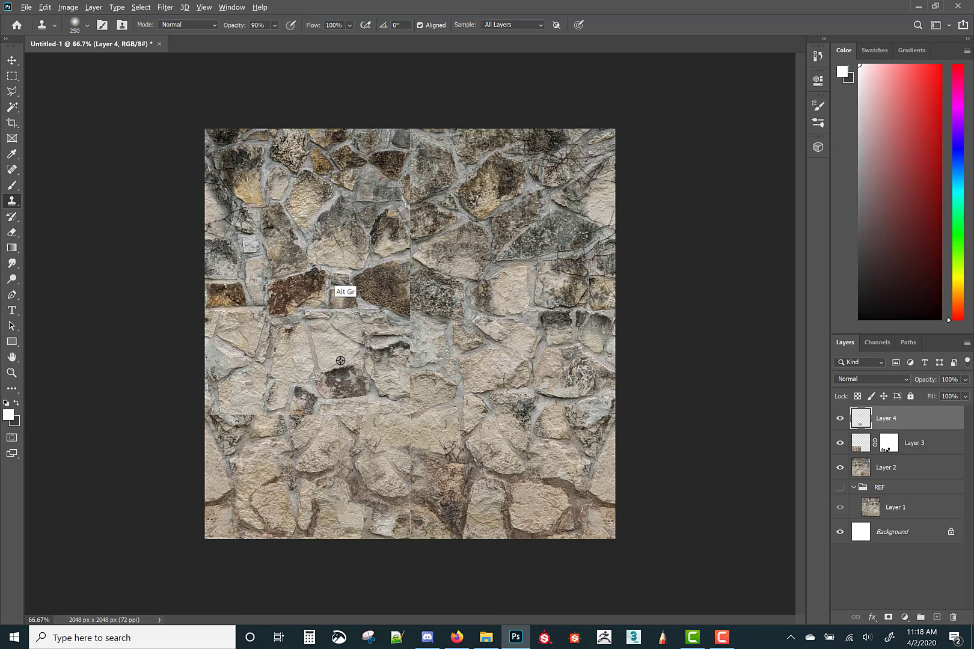
pyautogui.keyDown('alt'); pyautogui.click(482, 393); pyautogui.keyUp('alt')
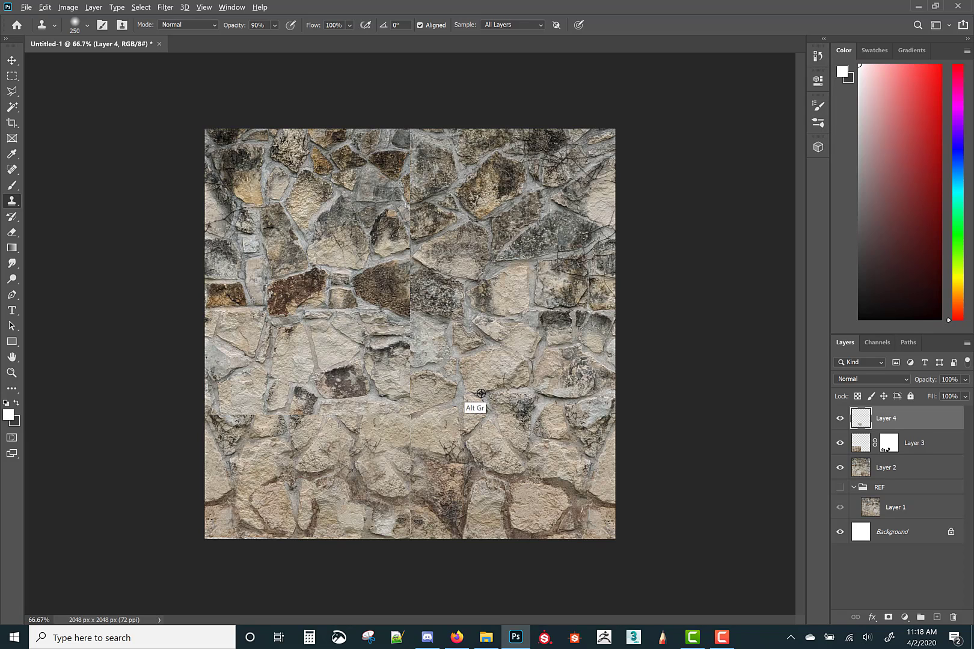
pyautogui.moveTo(340, 461)
pyautogui.mouseDown()
pyautogui.moveTo(330, 465)
pyautogui.moveTo(350, 456)
pyautogui.mouseUp()
pyautogui.click(338, 409)
pyautogui.hotkey('ctrl', 'z')
pyautogui.hotkey('ctrl', 'z')
pyautogui.hotkey('ctrl', 'z')
# Clone stone texture over the centre seam above the lower patch and near the bottom edge, reducing the stamp to 90 px.
pyautogui.click(318, 469)
pyautogui.moveTo(381, 452)
pyautogui.mouseDown()
pyautogui.moveTo(410, 439)
pyautogui.moveTo(390, 398)
pyautogui.mouseUp()
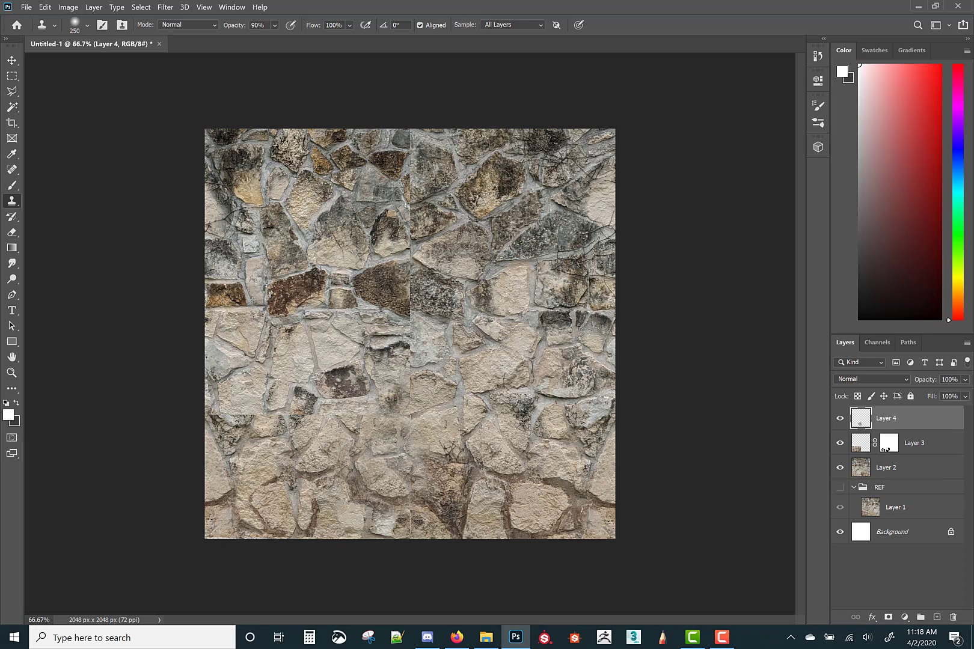
pyautogui.press('[')
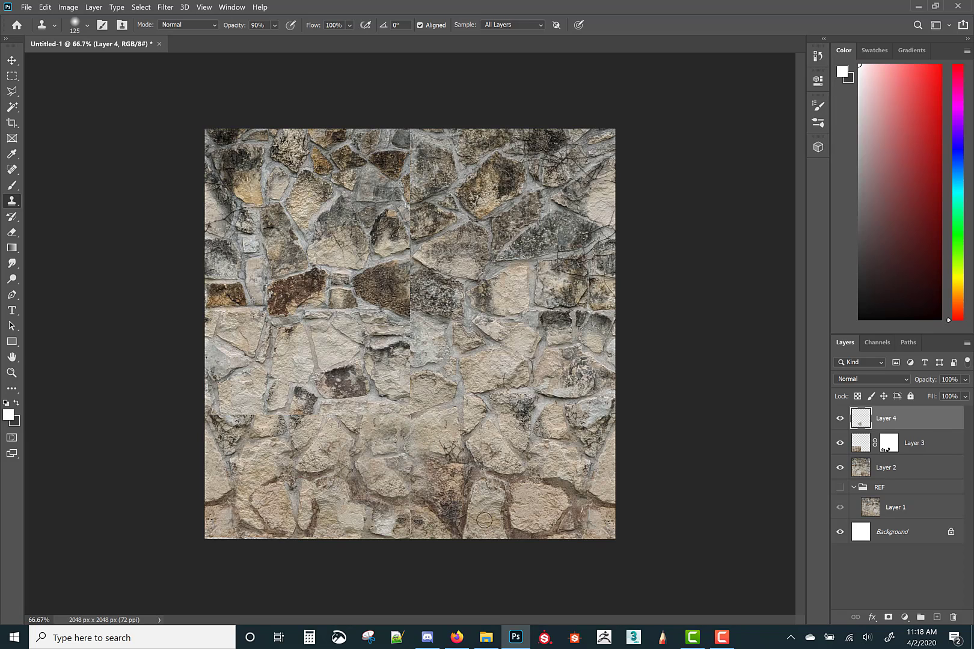
pyautogui.press('[')
pyautogui.press('[')
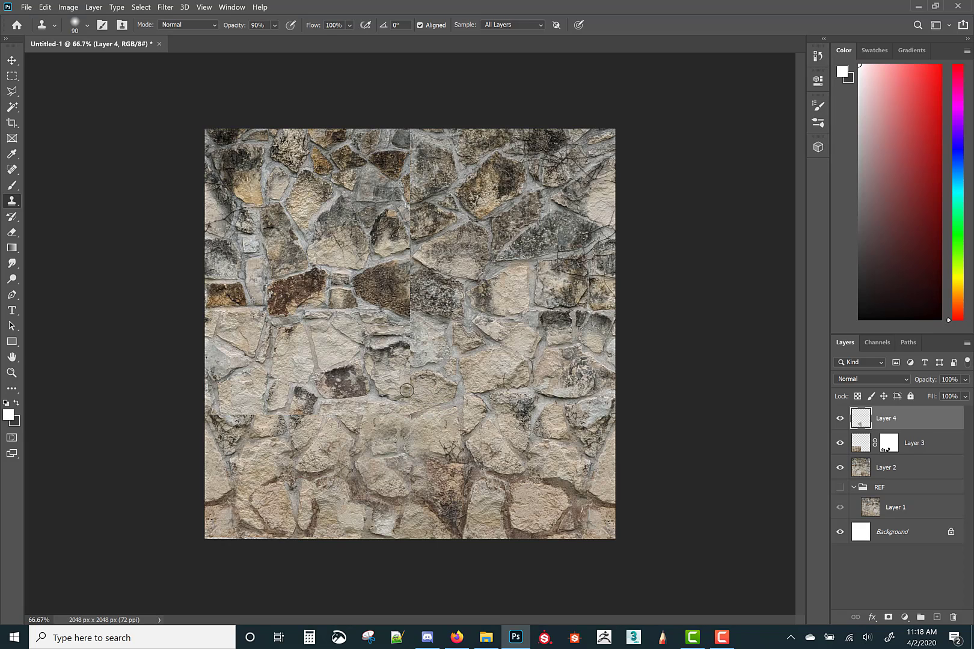
# Clone nearby stone and mortar over the seam between the two mid-wall stones above the patch, using the 90 px stamp.
pyautogui.press('alt')
pyautogui.keyDown('alt'); pyautogui.click(454, 397); pyautogui.keyUp('alt')
pyautogui.moveTo(453, 396); pyautogui.dragTo(453, 385)
pyautogui.keyDown('alt'); pyautogui.click(435, 389); pyautogui.keyUp('alt')
pyautogui.moveTo(400, 383); pyautogui.dragTo(396, 371)
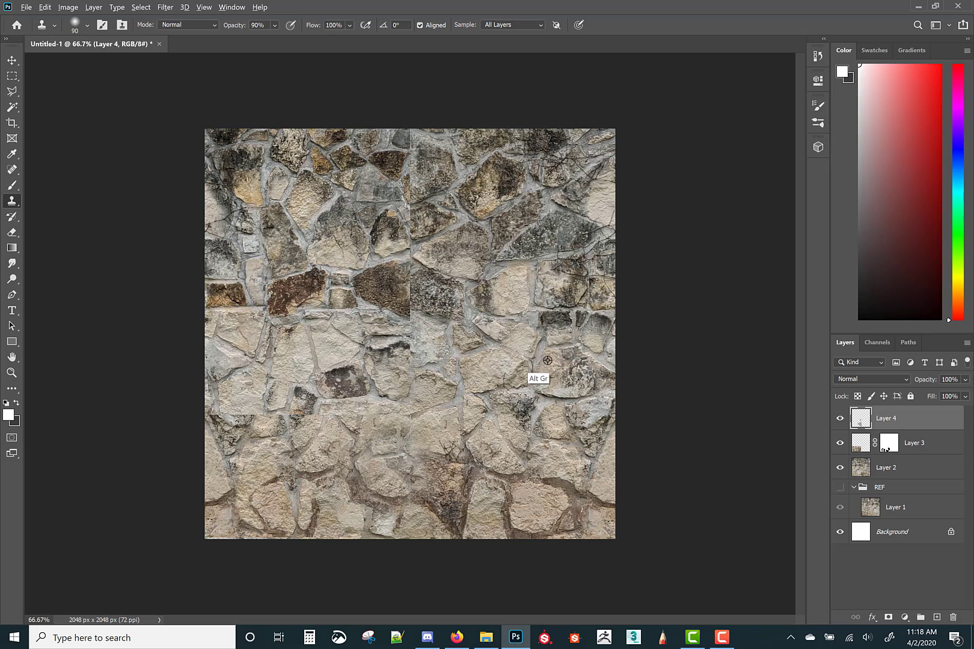
# Reshape the edges of the mid-wall stones right of the seam by cloning stone and mortar from farther right.
pyautogui.keyDown('alt'); pyautogui.click(594, 359); pyautogui.keyUp('alt')
pyautogui.moveTo(436, 374); pyautogui.dragTo(458, 391)
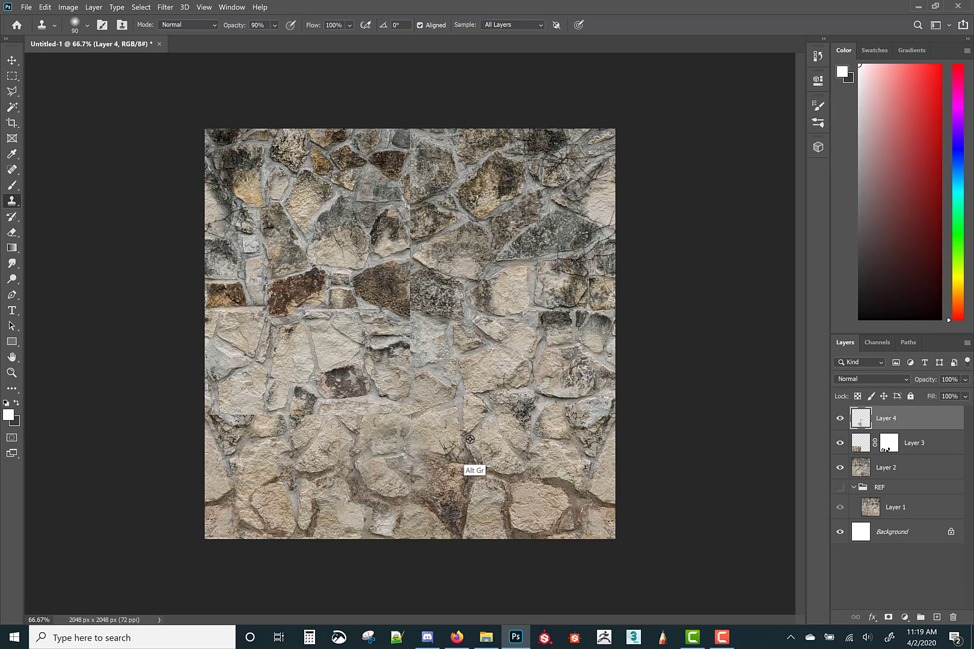
pyautogui.moveTo(465, 361); pyautogui.dragTo(472, 403)
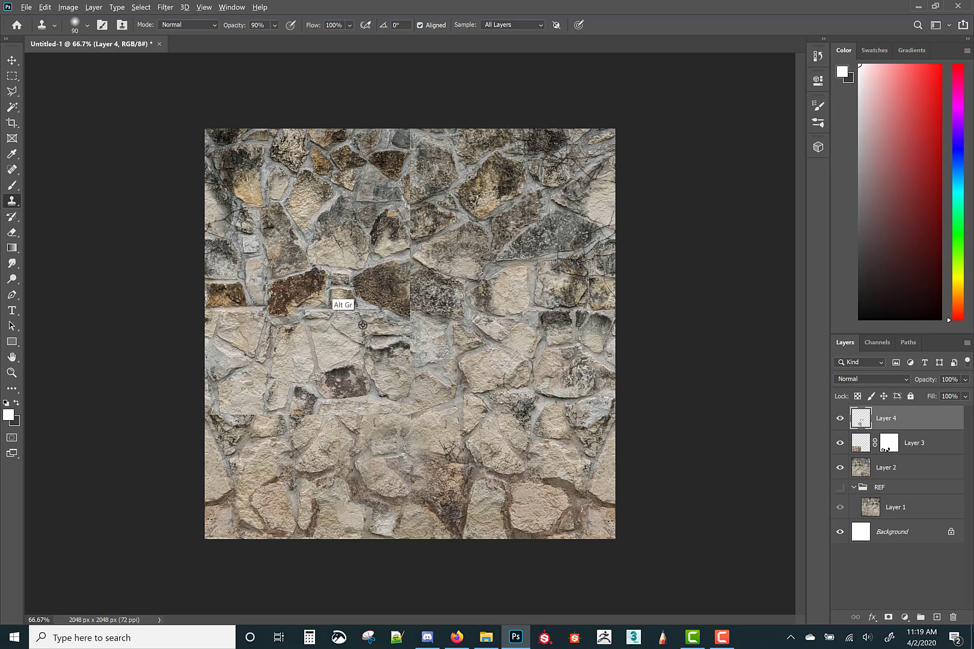
# Clone nearby pale stone and mortar over the centre seam just below the row of dark mid-wall stones, using the 90 px stamp.
pyautogui.keyDown('alt'); pyautogui.click(376, 347); pyautogui.keyUp('alt')
pyautogui.moveTo(409, 340); pyautogui.dragTo(412, 328)
pyautogui.keyDown('alt'); pyautogui.click(313, 349); pyautogui.keyUp('alt')
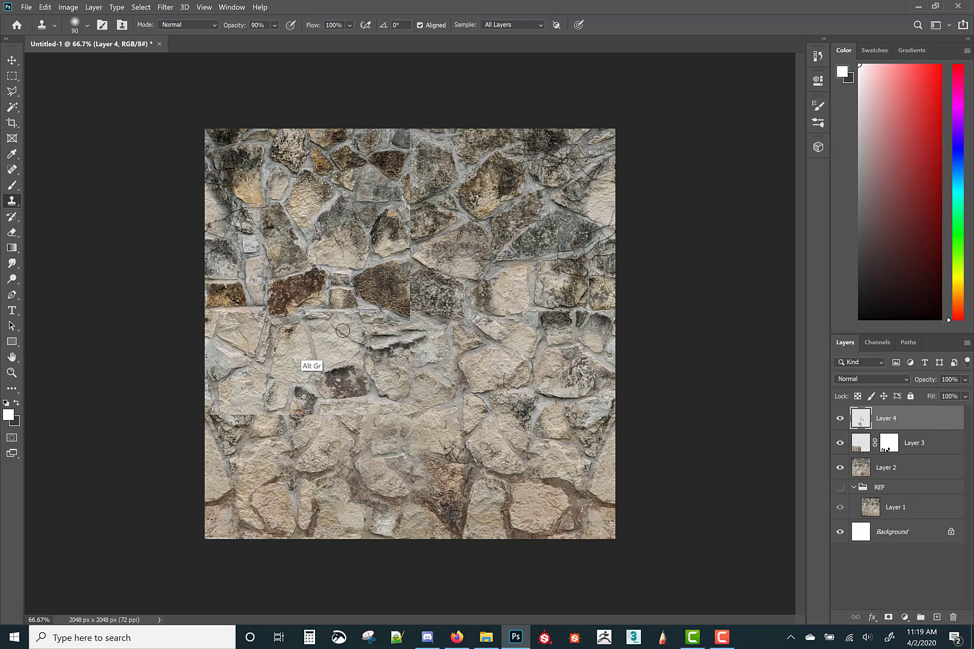
pyautogui.moveTo(412, 310)
pyautogui.mouseDown()
pyautogui.moveTo(424, 317)
pyautogui.moveTo(436, 362)
pyautogui.mouseUp()
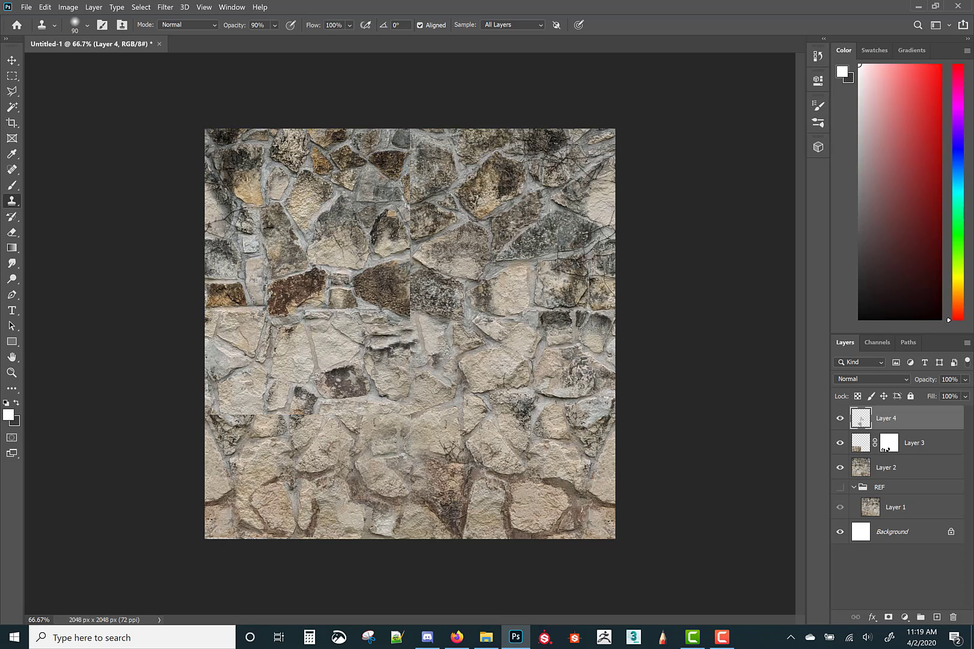
pyautogui.keyDown('alt'); pyautogui.click(332, 396); pyautogui.keyUp('alt')
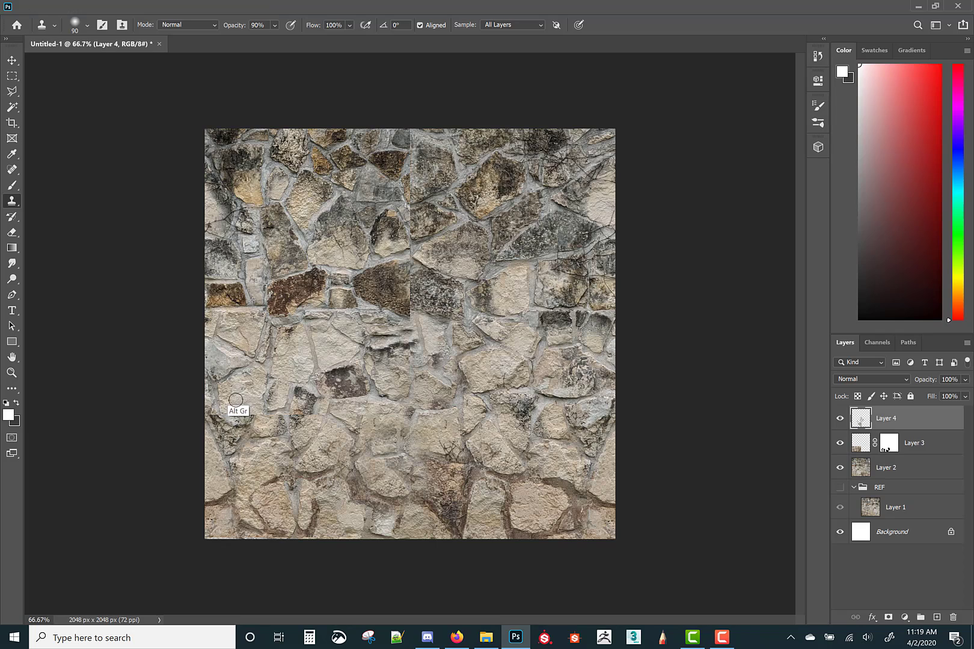
# Paint black on Layer 3's mask with the 125 px brush to hide the mirrored patch's top corner and outer edge by the left border.
pyautogui.click(862, 445)
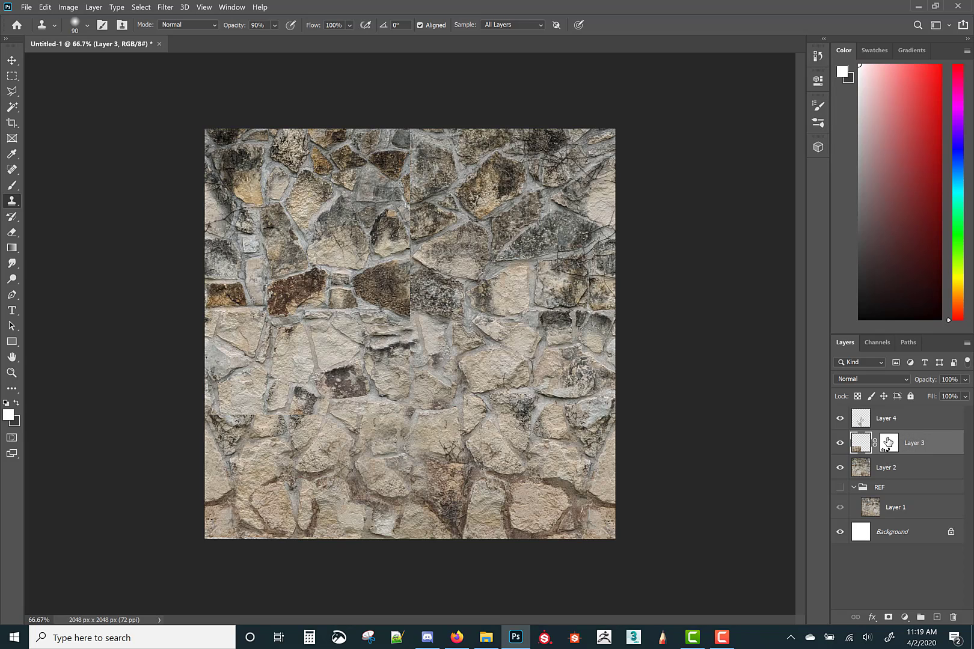
pyautogui.click(888, 443)
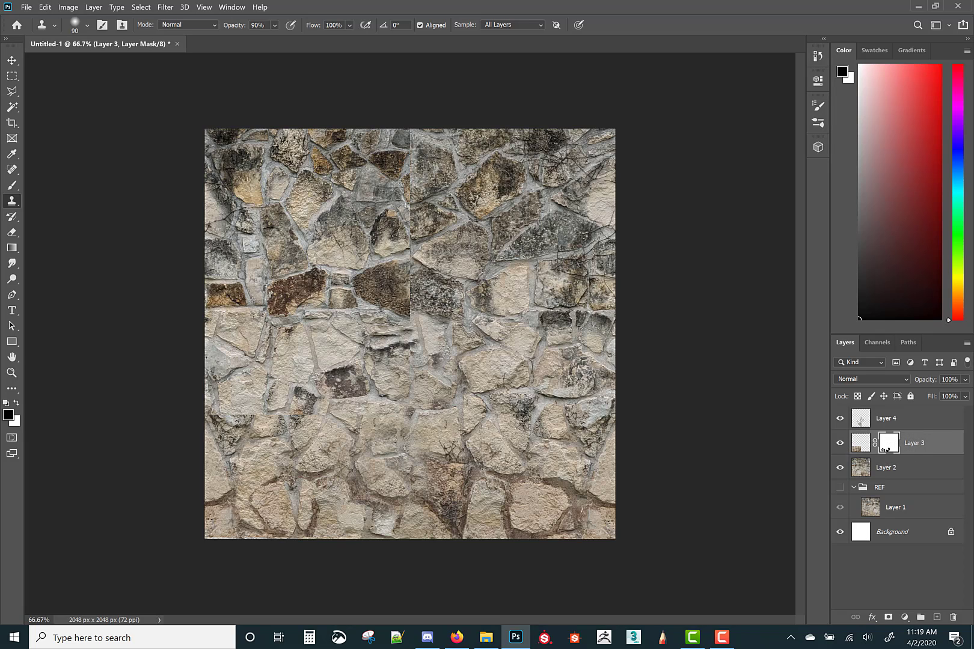
pyautogui.press('b')
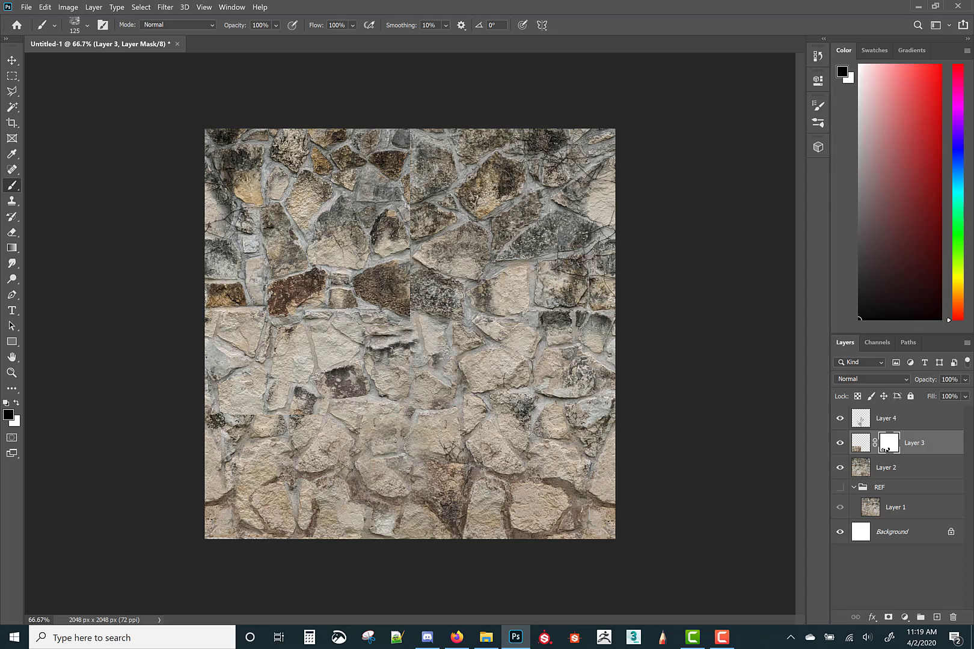
pyautogui.moveTo(216, 419)
pyautogui.mouseDown()
pyautogui.moveTo(244, 421)
pyautogui.moveTo(232, 426)
pyautogui.moveTo(233, 443)
pyautogui.moveTo(252, 417)
pyautogui.mouseUp()
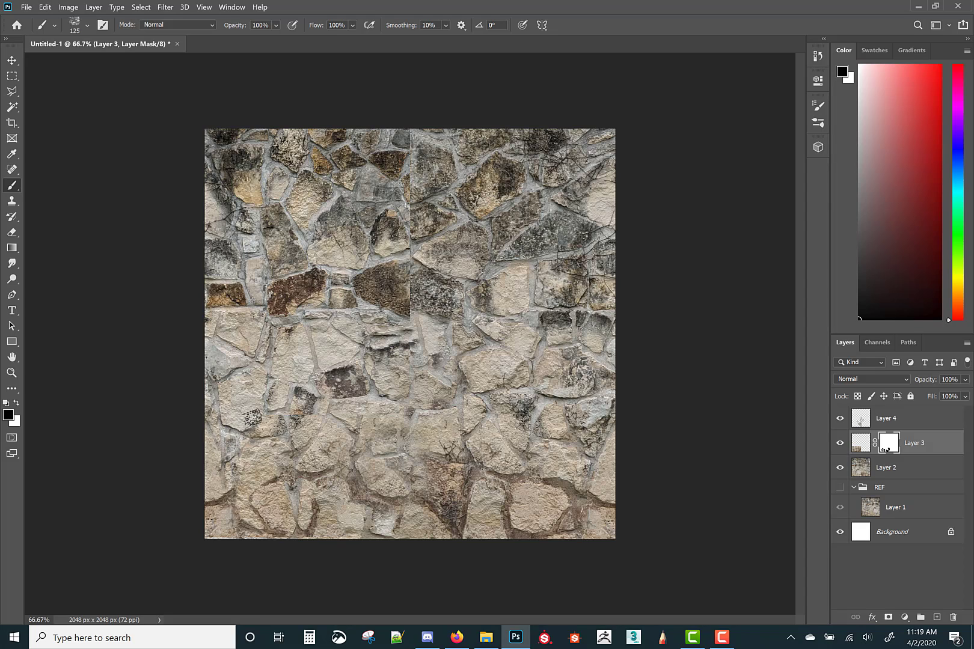
pyautogui.moveTo(227, 475)
pyautogui.mouseDown()
pyautogui.moveTo(230, 534)
pyautogui.moveTo(216, 521)
pyautogui.moveTo(226, 430)
pyautogui.moveTo(216, 438)
pyautogui.mouseUp()
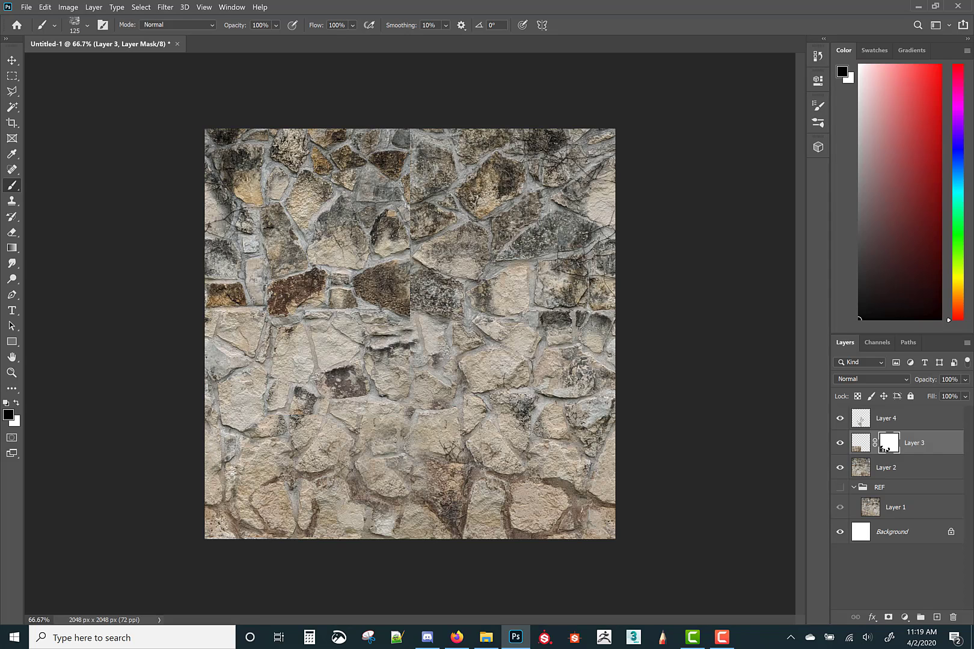
# On Layer 4, clone mortar along the centre seam to separate the brown stone from the speckled dark stone beside it.
pyautogui.press('s')
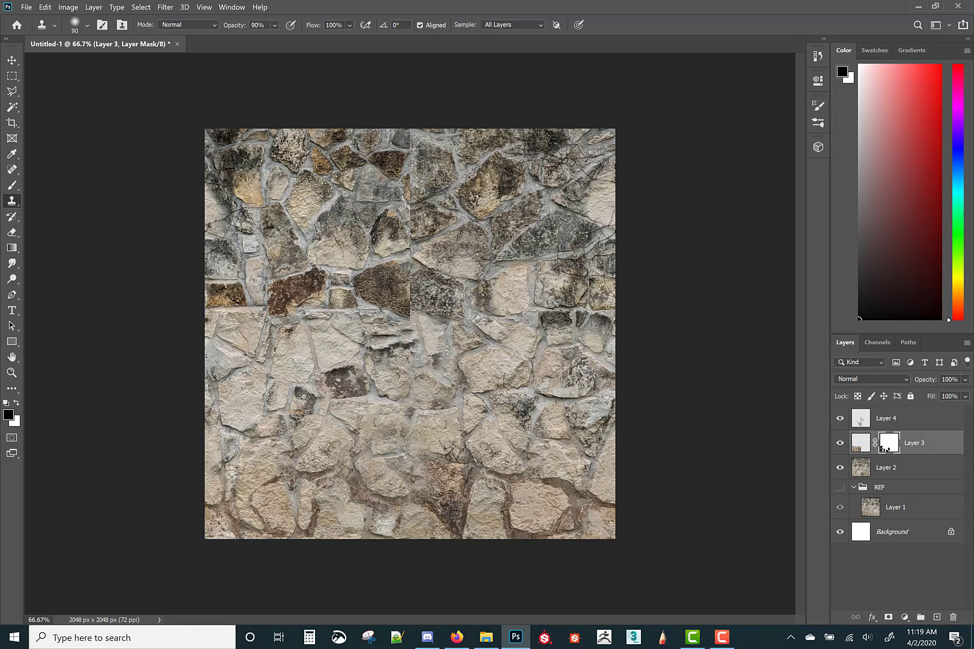
pyautogui.click(872, 416)
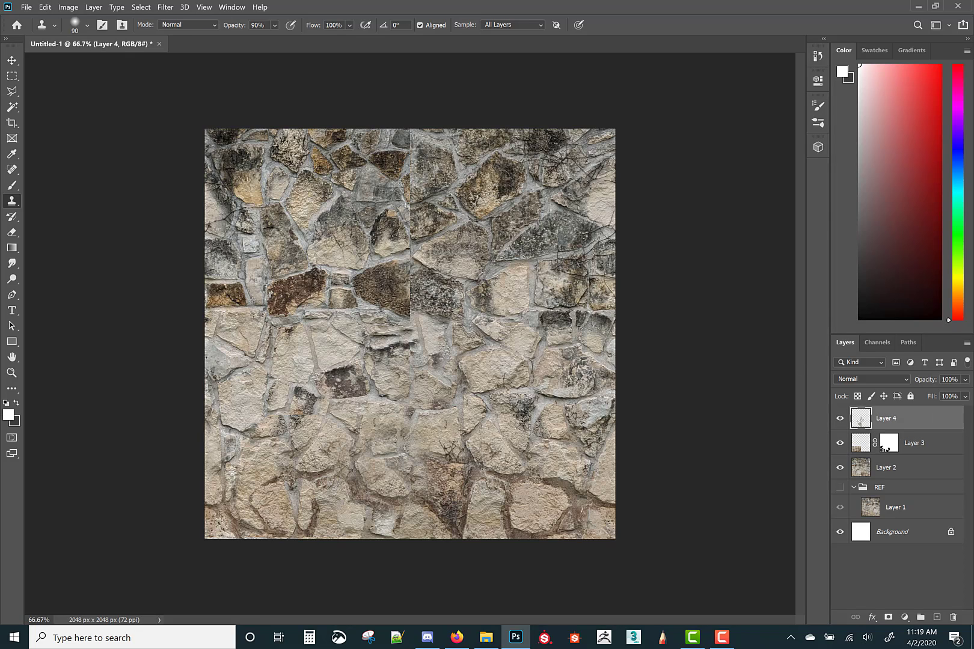
pyautogui.keyDown('alt'); pyautogui.click(288, 284); pyautogui.keyUp('alt')
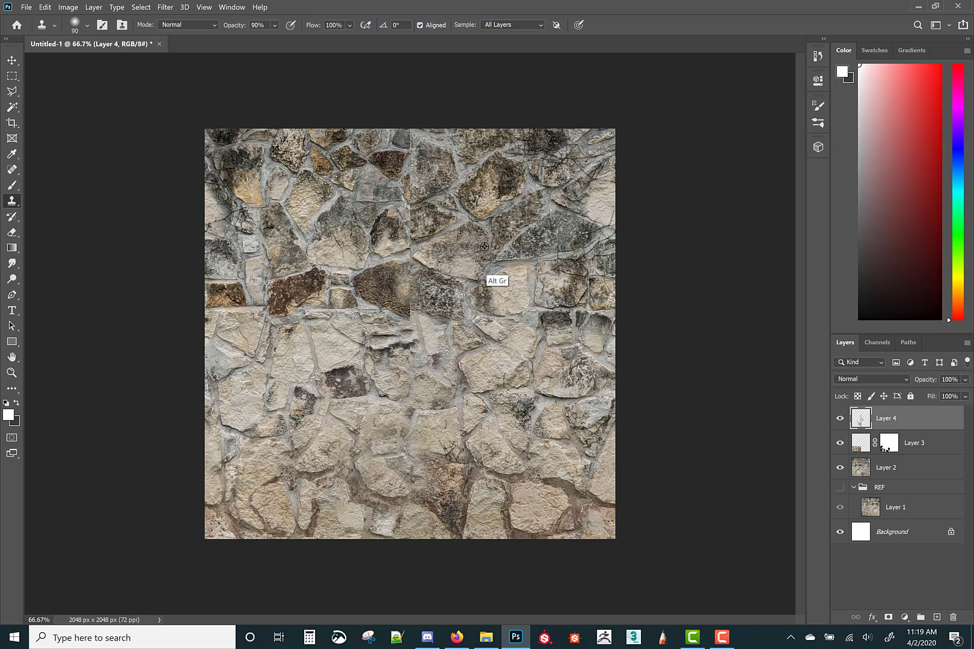
pyautogui.click(411, 303)
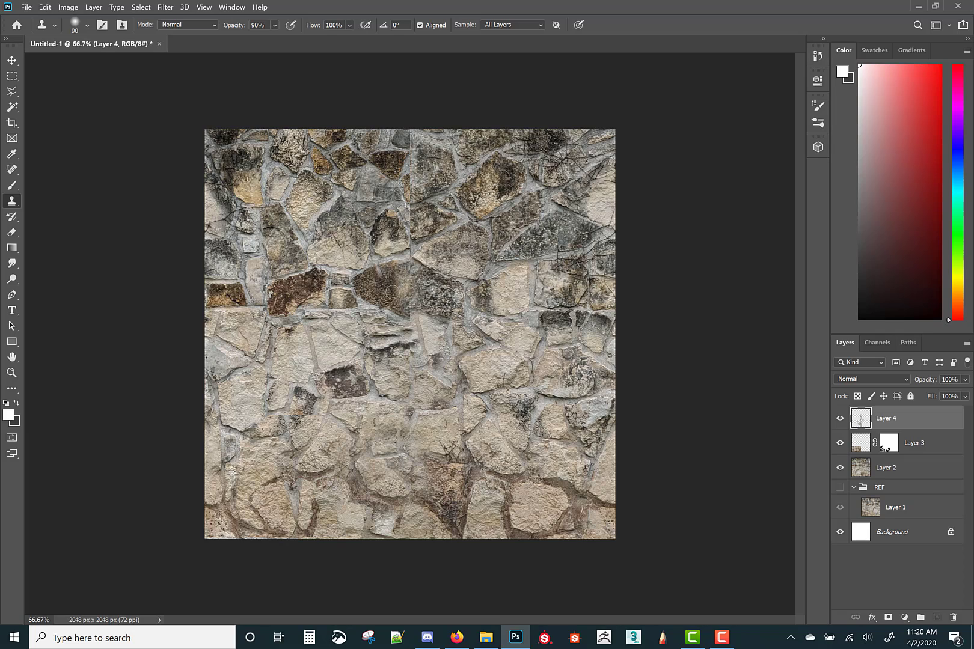
pyautogui.moveTo(403, 302)
pyautogui.mouseDown()
pyautogui.moveTo(405, 264)
pyautogui.moveTo(419, 281)
pyautogui.moveTo(421, 273)
pyautogui.mouseUp()
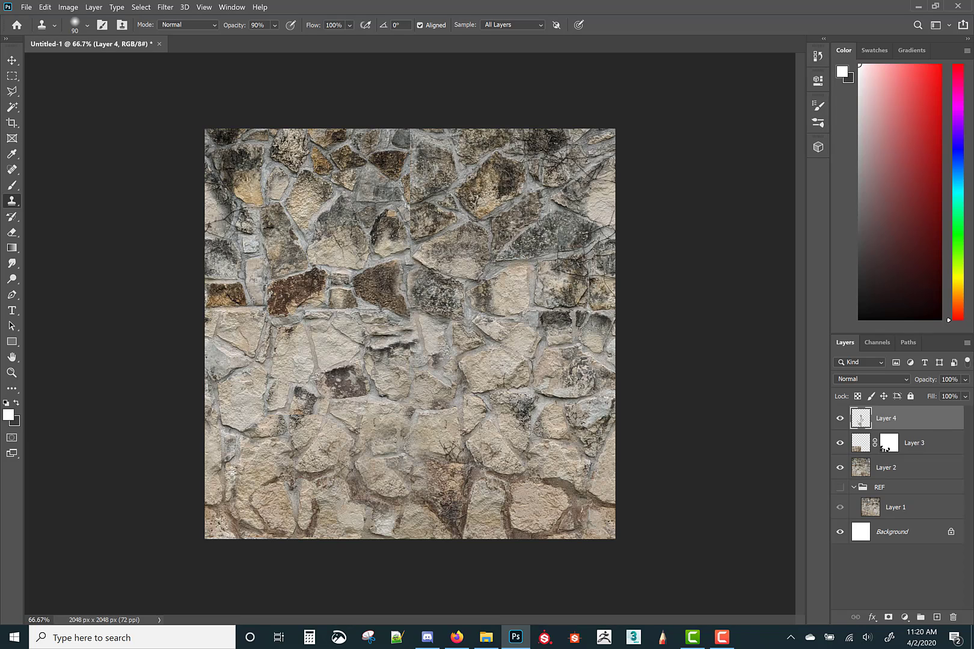
# Clone mortar and stone over the remaining centre seam among the upper-wall stones above the brown stone.
pyautogui.keyDown('alt'); pyautogui.click(378, 255); pyautogui.keyUp('alt')
pyautogui.keyDown('alt'); pyautogui.click(468, 294); pyautogui.keyUp('alt')
pyautogui.moveTo(407, 219); pyautogui.dragTo(411, 230)
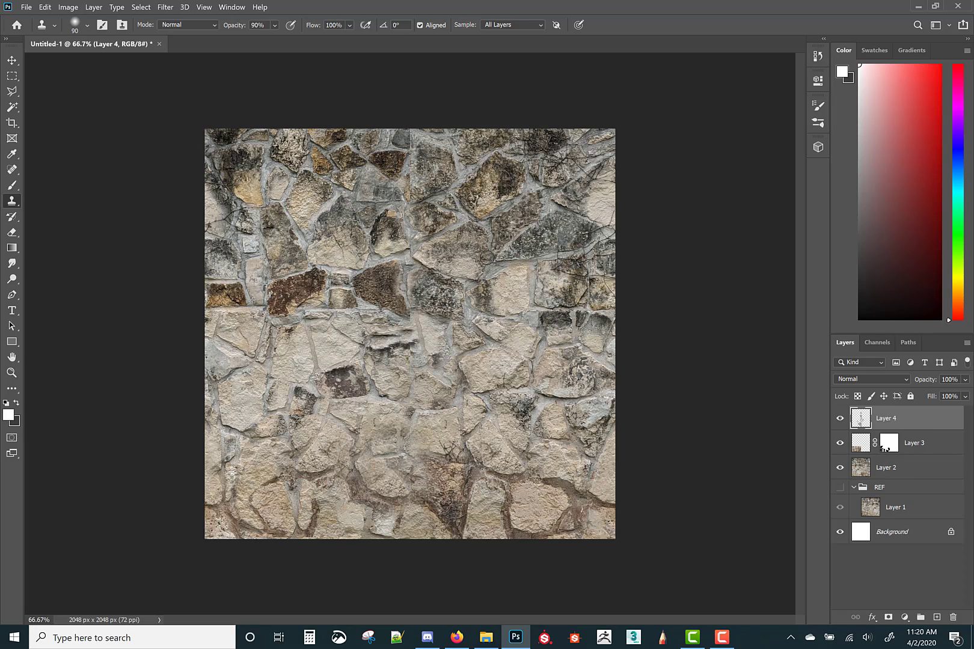
# Merge Layer 2, Layer 3 and Layer 4 into one layer and reapply the last Offset filter to it.
pyautogui.click(912, 470)
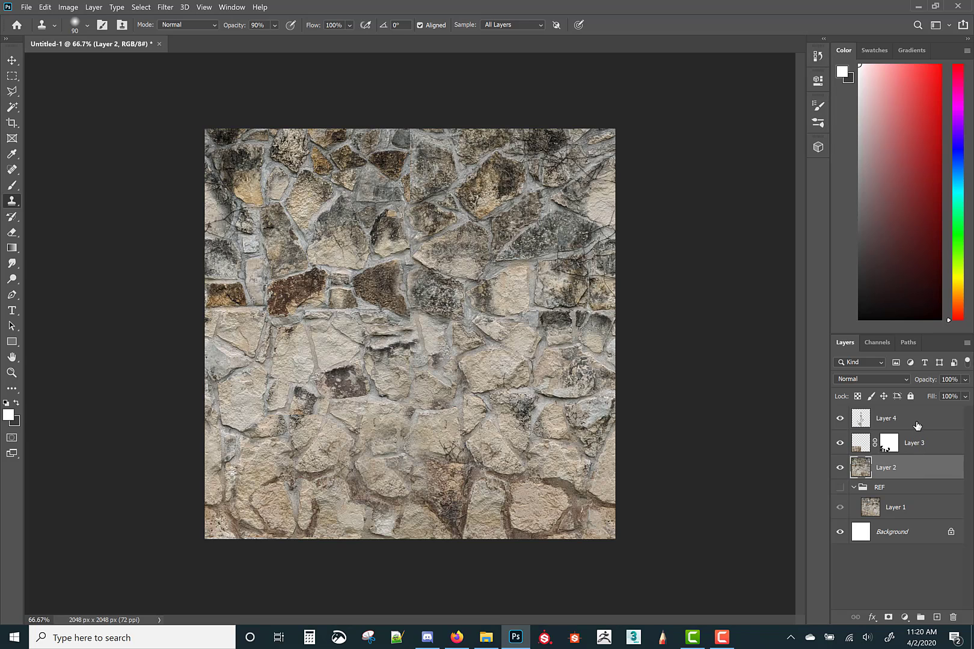
pyautogui.keyDown('shift'); pyautogui.click(917, 426); pyautogui.keyUp('shift')
pyautogui.hotkey('ctrl', 'e')
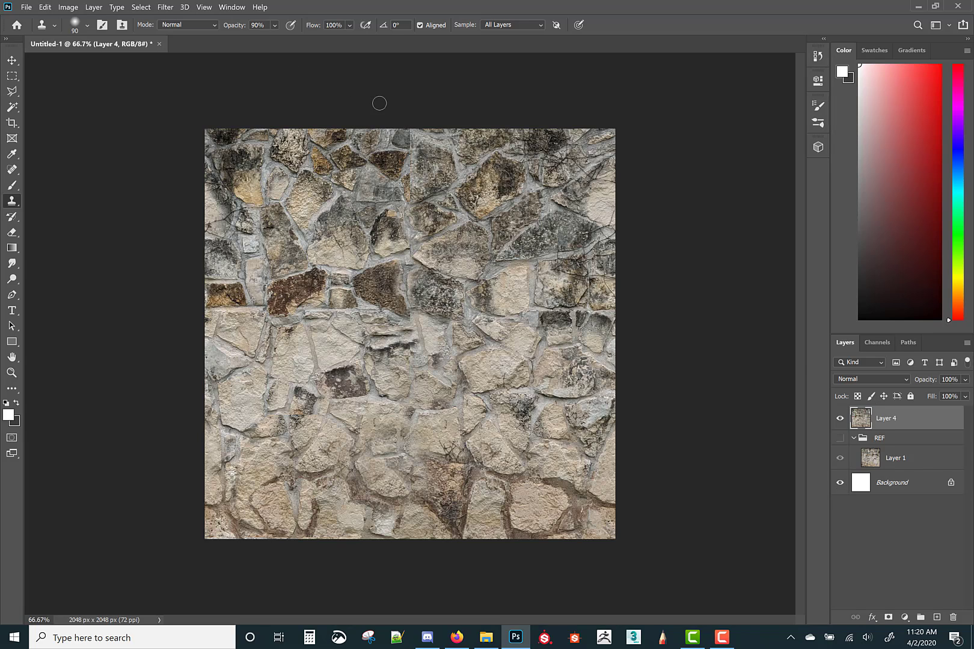
pyautogui.click(165, 7)
pyautogui.click(176, 17)
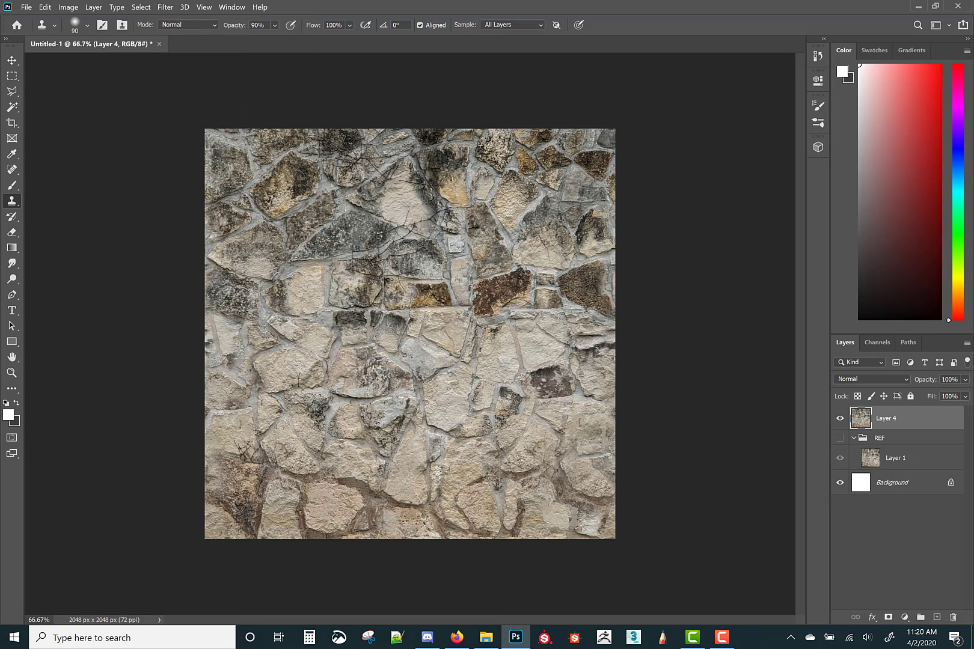
# Duplicate the merged wall layer and generate a normal map on the copy, checking the relief on the sphere preview.
pyautogui.press('v')
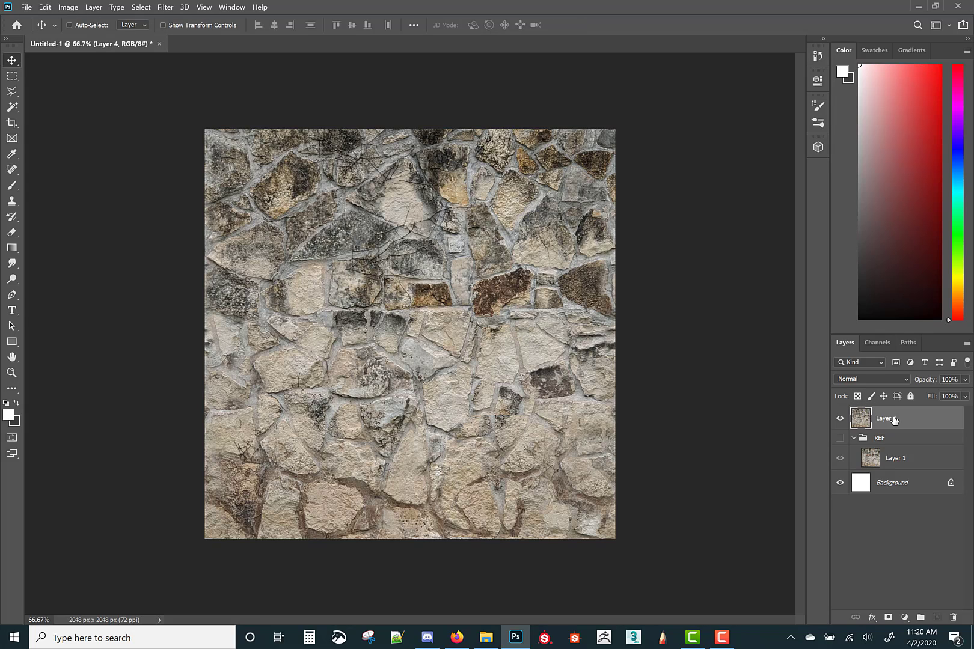
pyautogui.hotkey('ctrl', 'j')
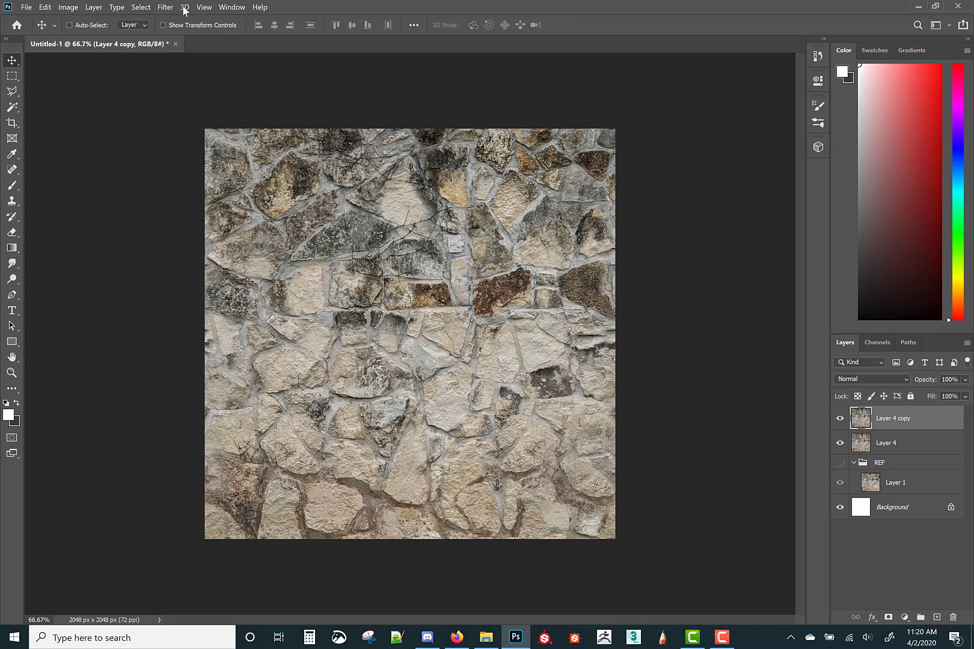
pyautogui.click(164, 7)
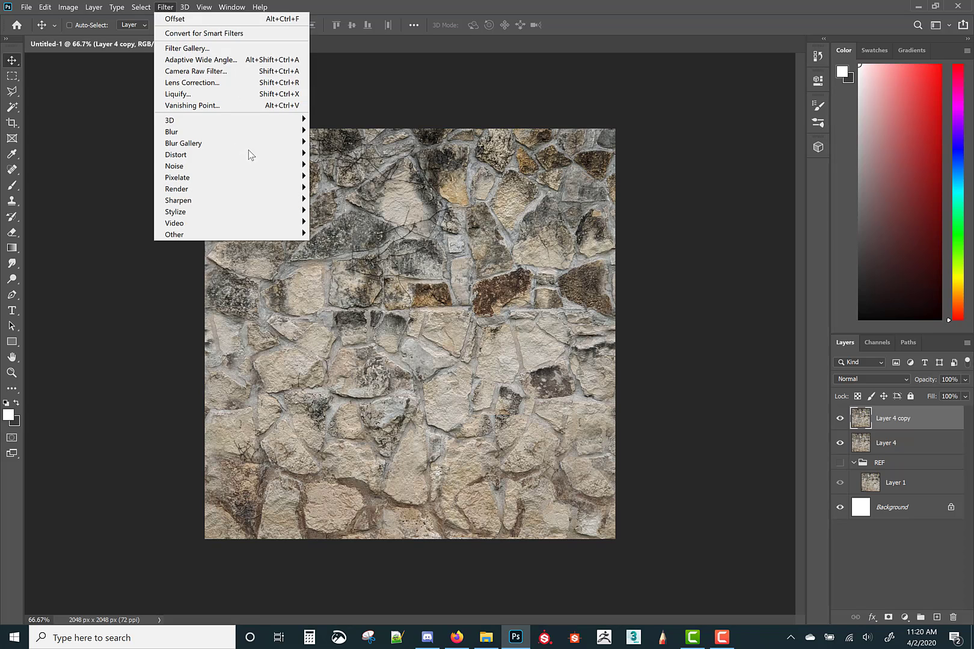
pyautogui.moveTo(261, 119)
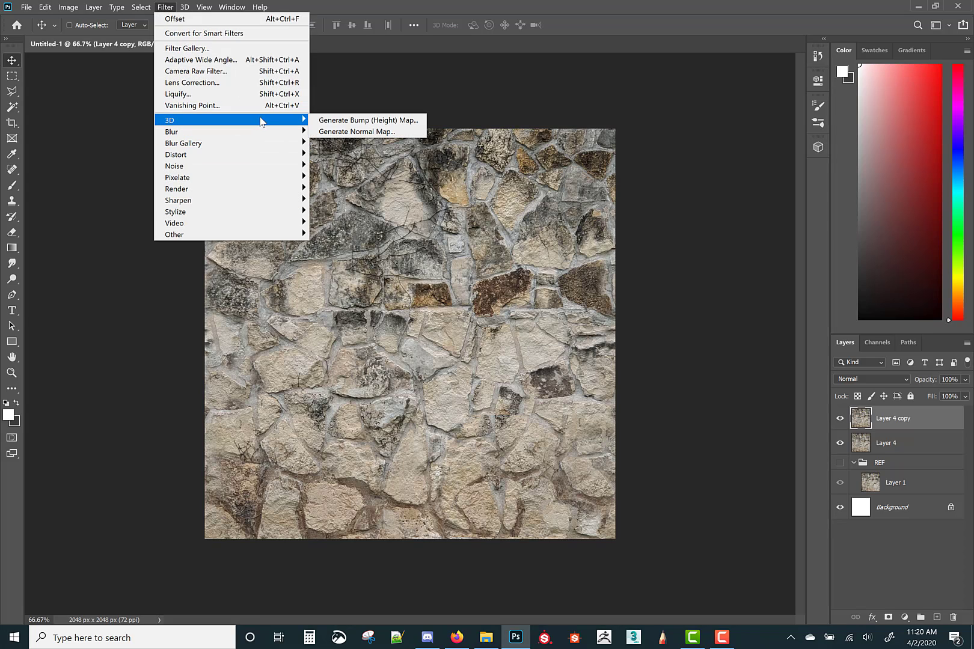
pyautogui.click(337, 131)
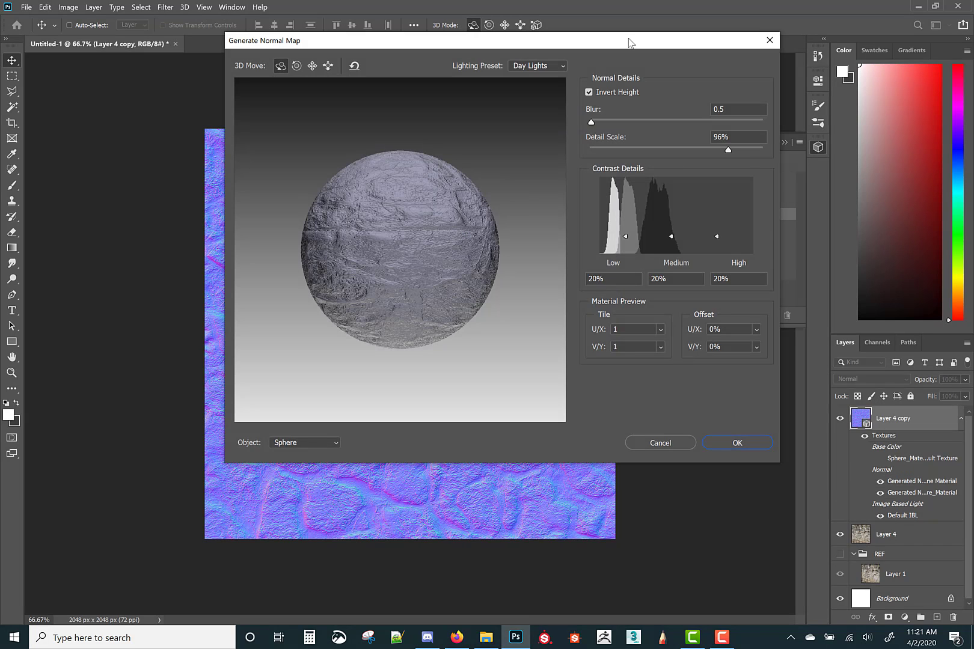
pyautogui.moveTo(629, 42); pyautogui.dragTo(452, 49)
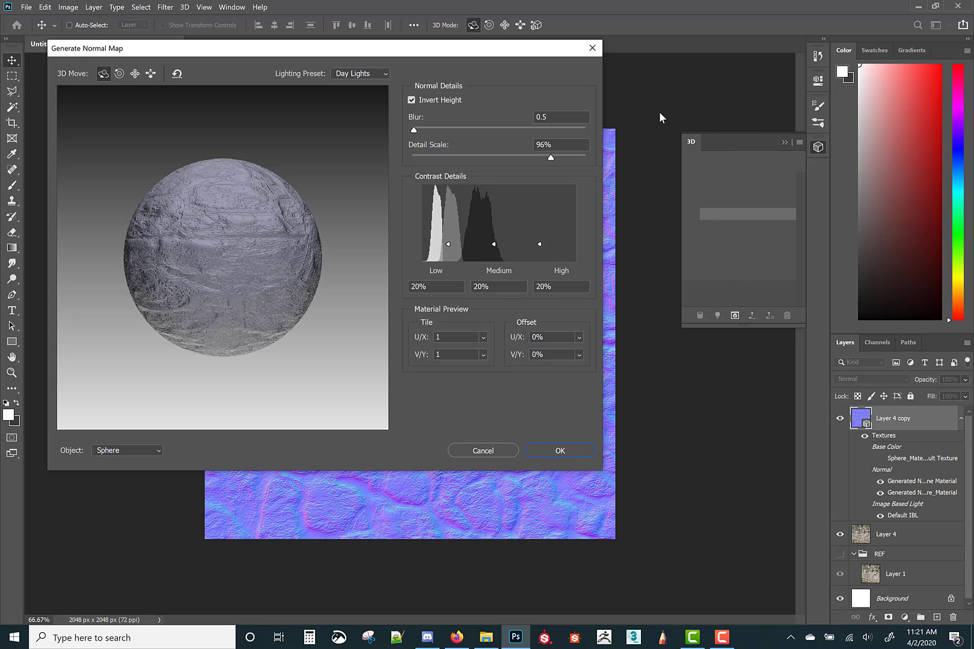
pyautogui.moveTo(540, 53); pyautogui.dragTo(740, 57)
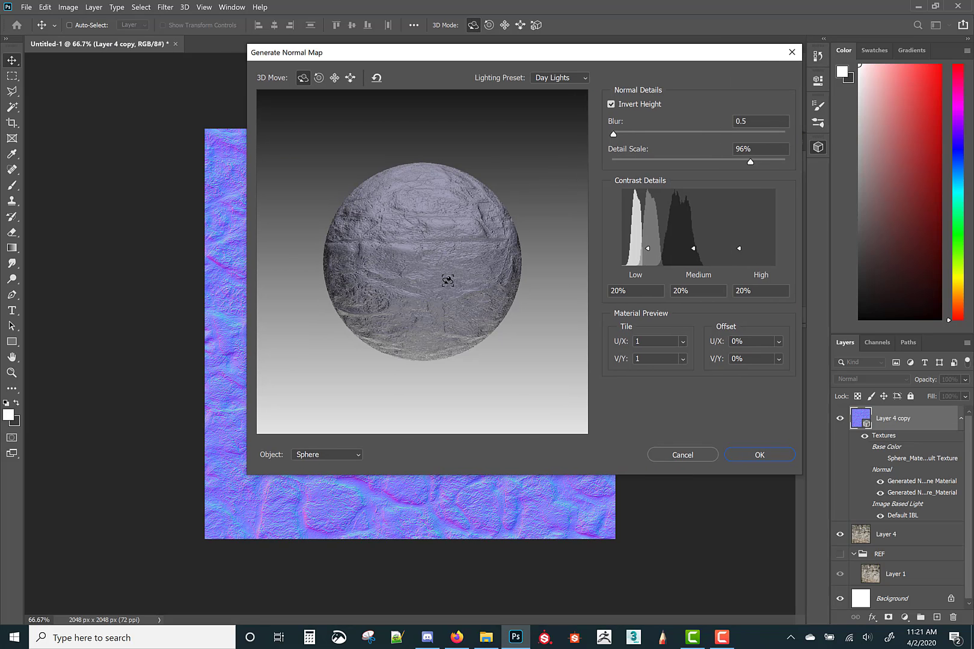
pyautogui.moveTo(365, 329); pyautogui.dragTo(371, 317)
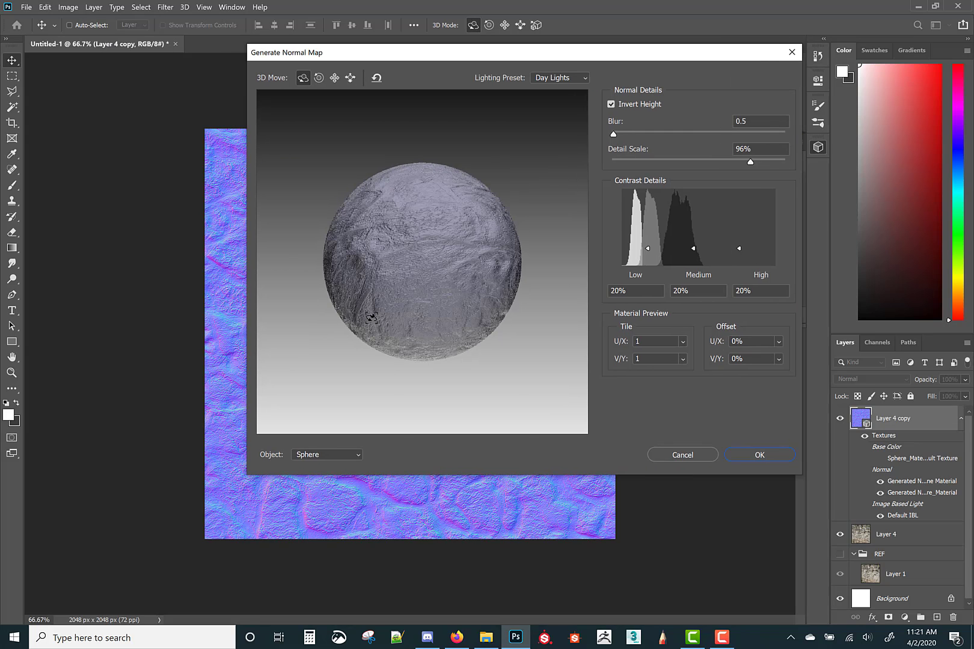
pyautogui.click(762, 456)
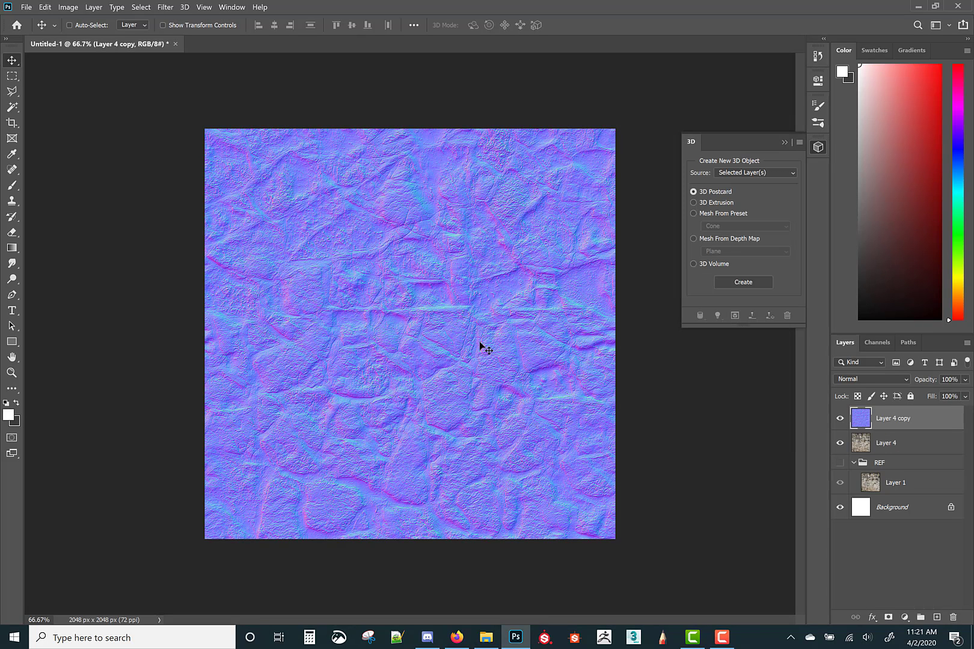
pyautogui.click(822, 153)
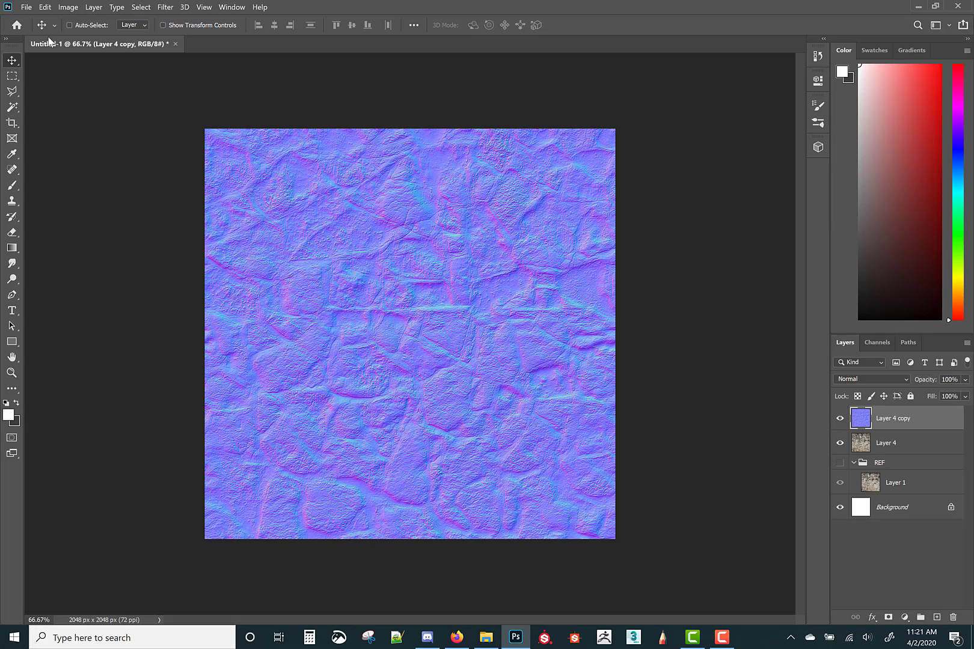
# Hide the normal map layer and generate a bump (height) map from the wall texture on Layer 4.
pyautogui.click(840, 421)
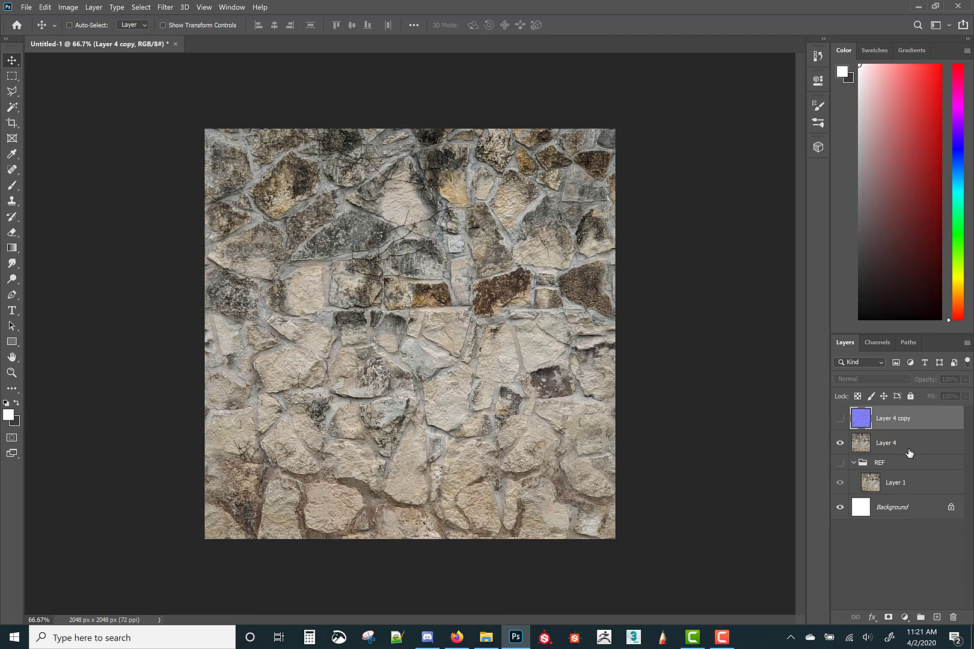
pyautogui.click(909, 452)
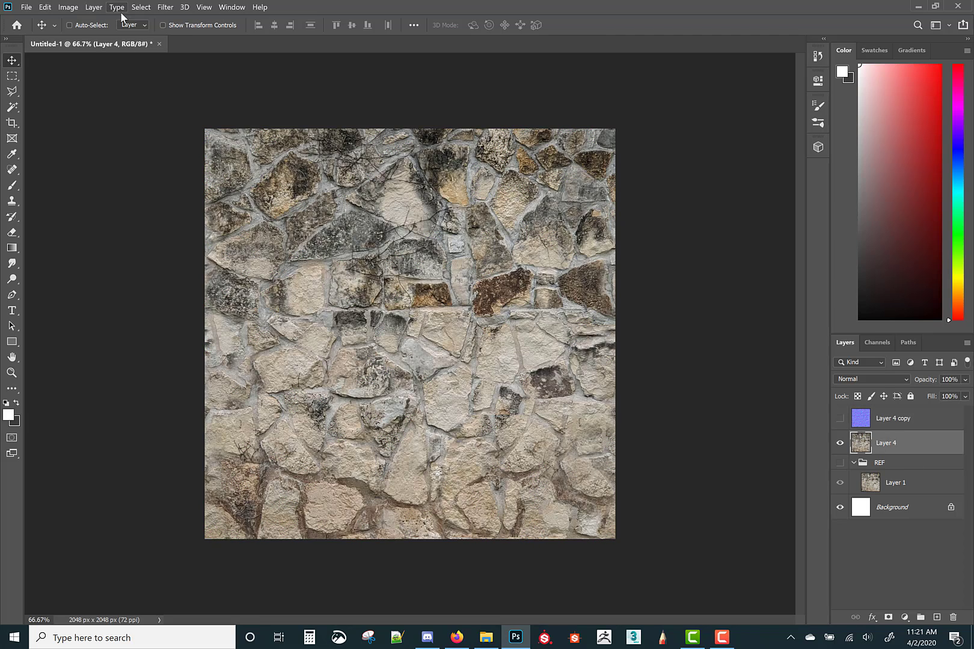
pyautogui.click(185, 10)
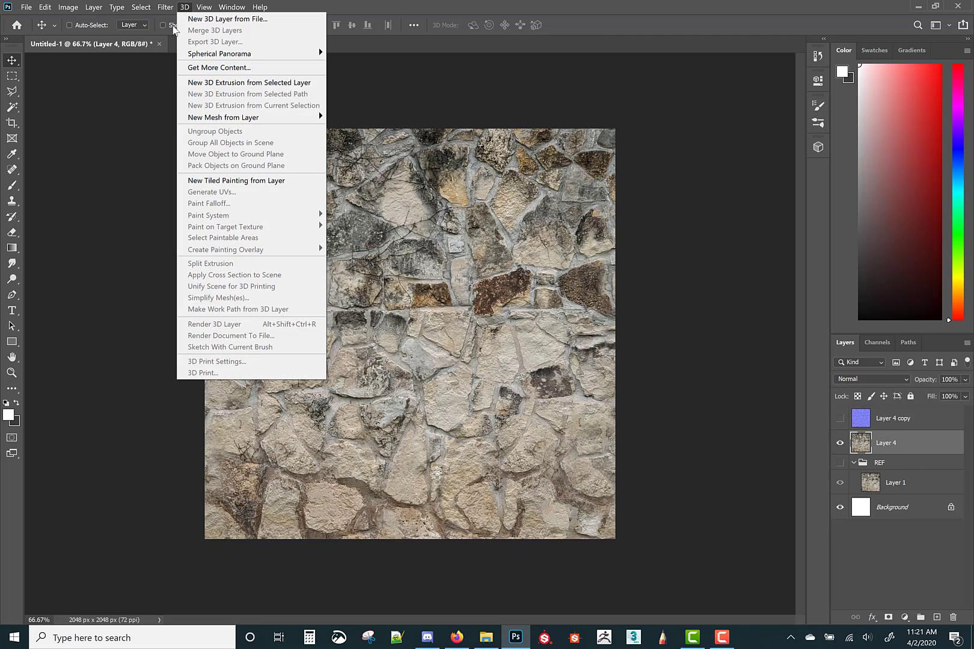
pyautogui.moveTo(165, 9)
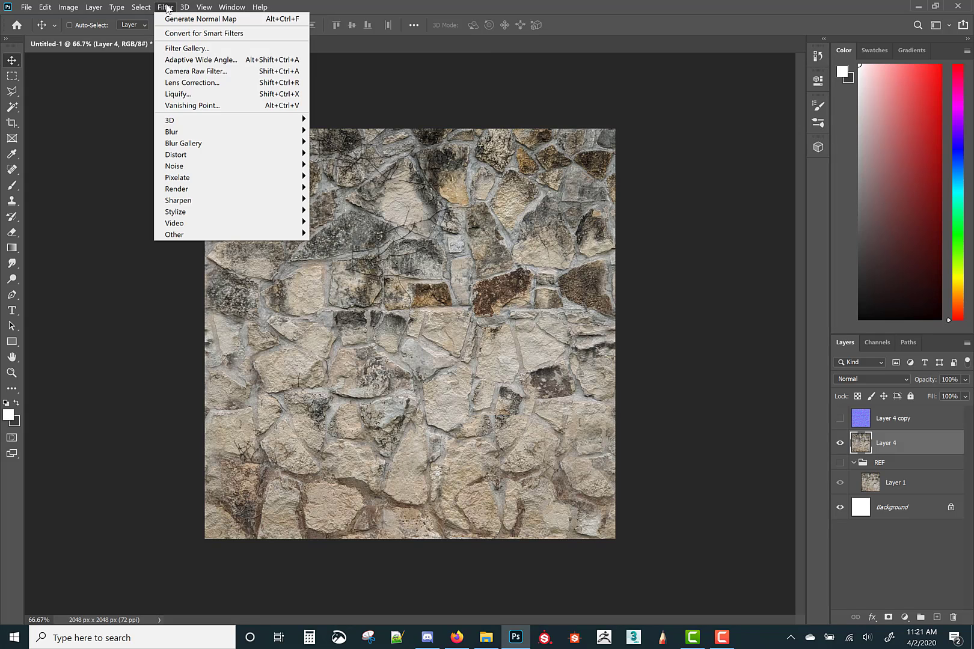
pyautogui.moveTo(235, 120)
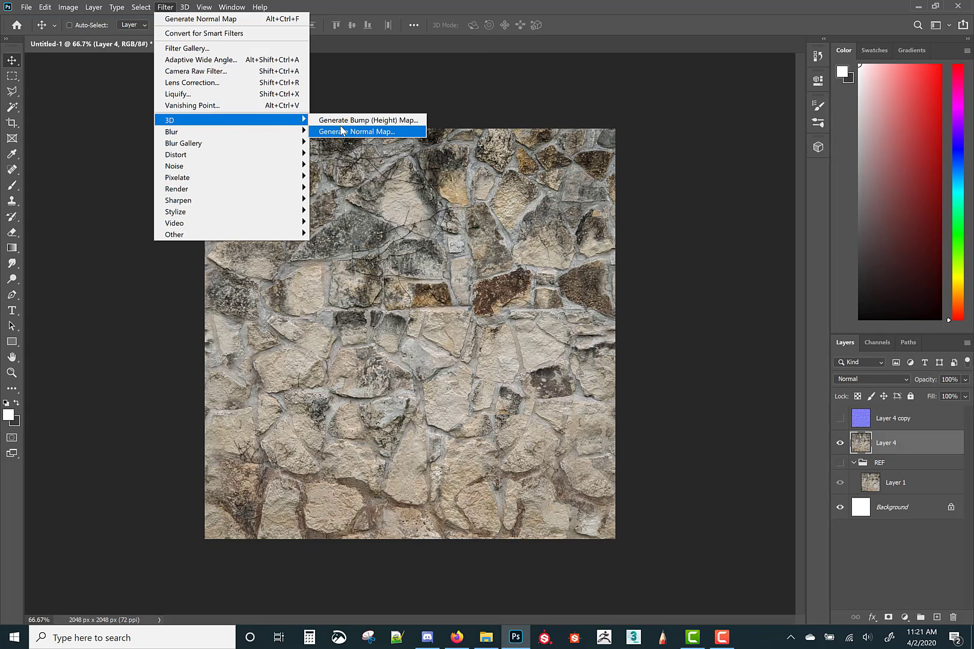
pyautogui.click(345, 120)
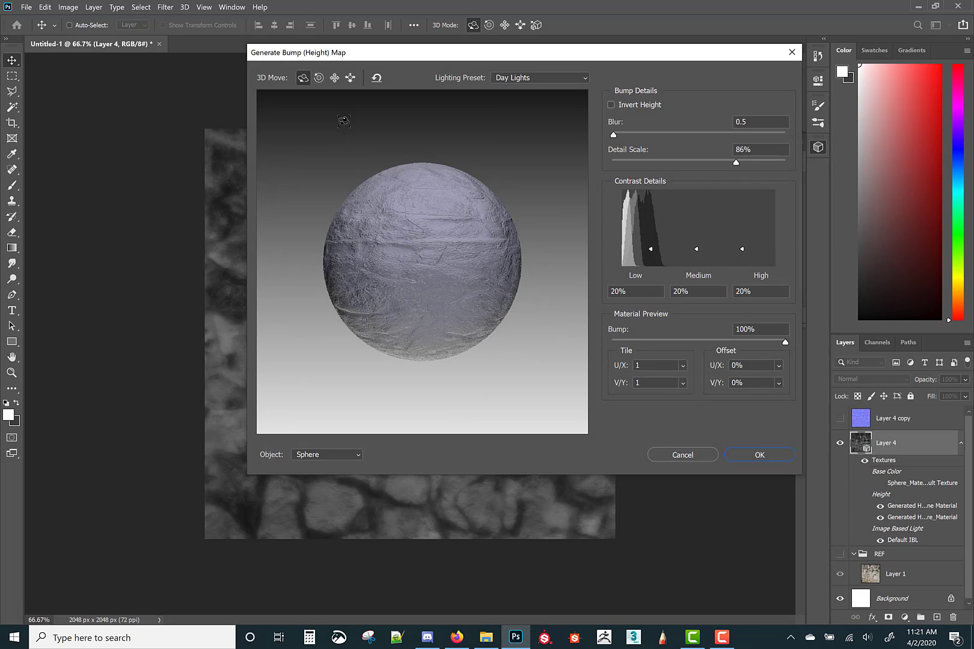
pyautogui.click(747, 456)
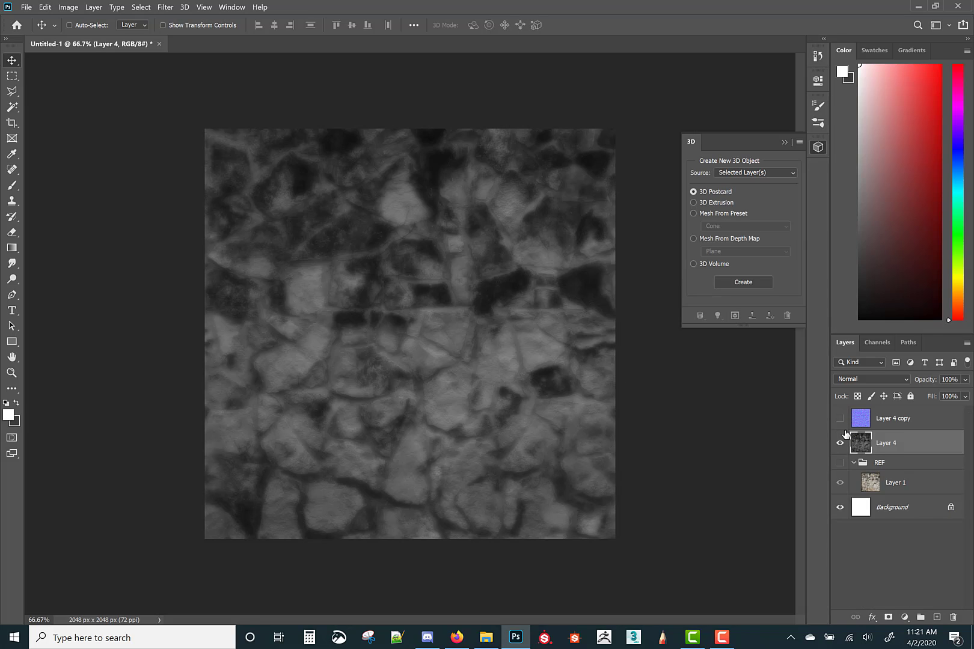
pyautogui.click(821, 147)
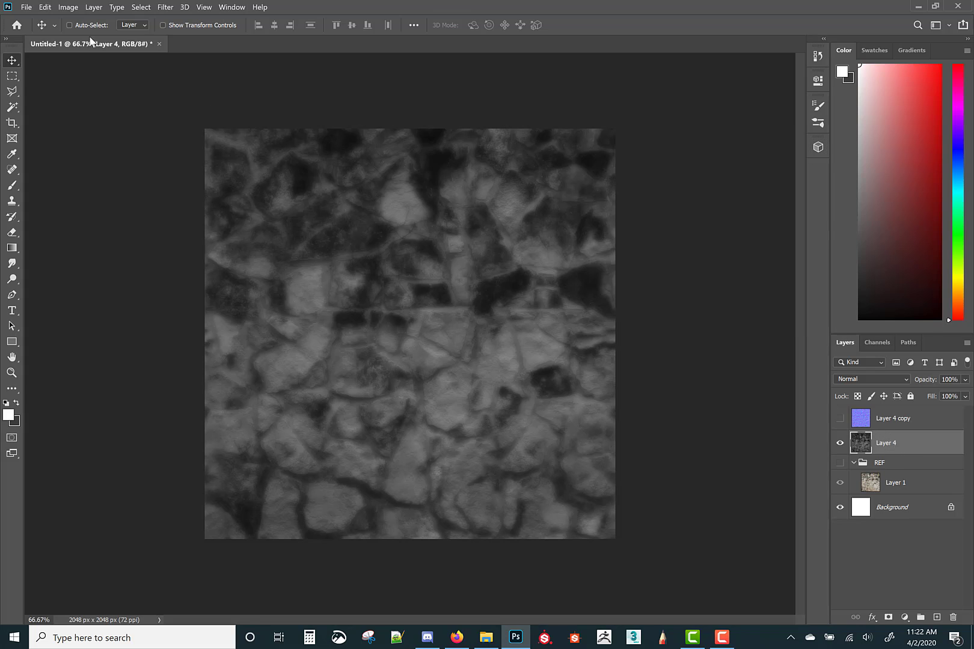
# Start saving a copy of the height map with JPEG as the file format.
pyautogui.click(27, 7)
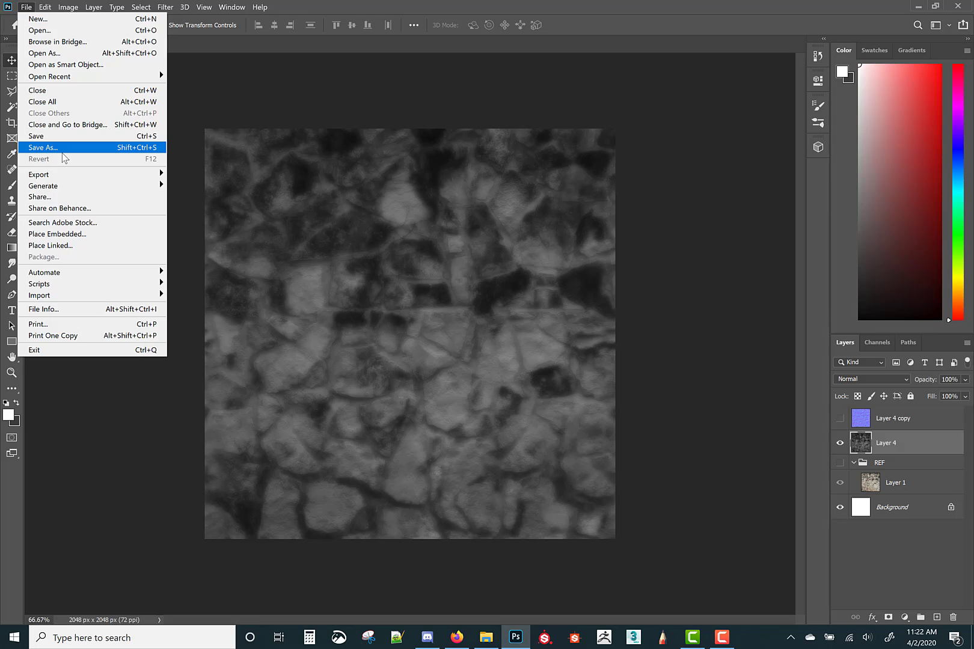
pyautogui.click(63, 147)
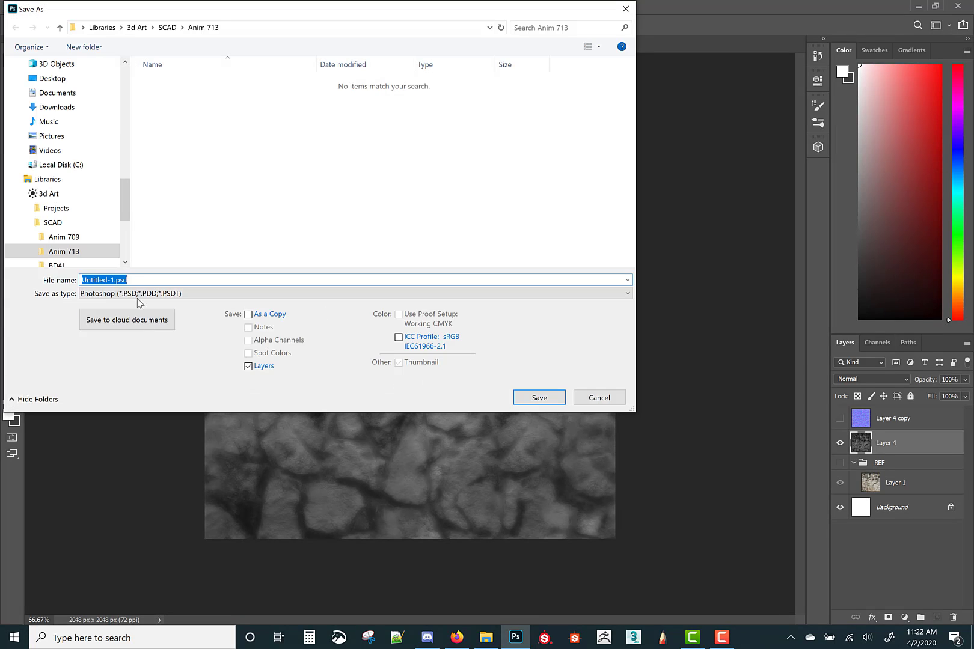
pyautogui.click(137, 294)
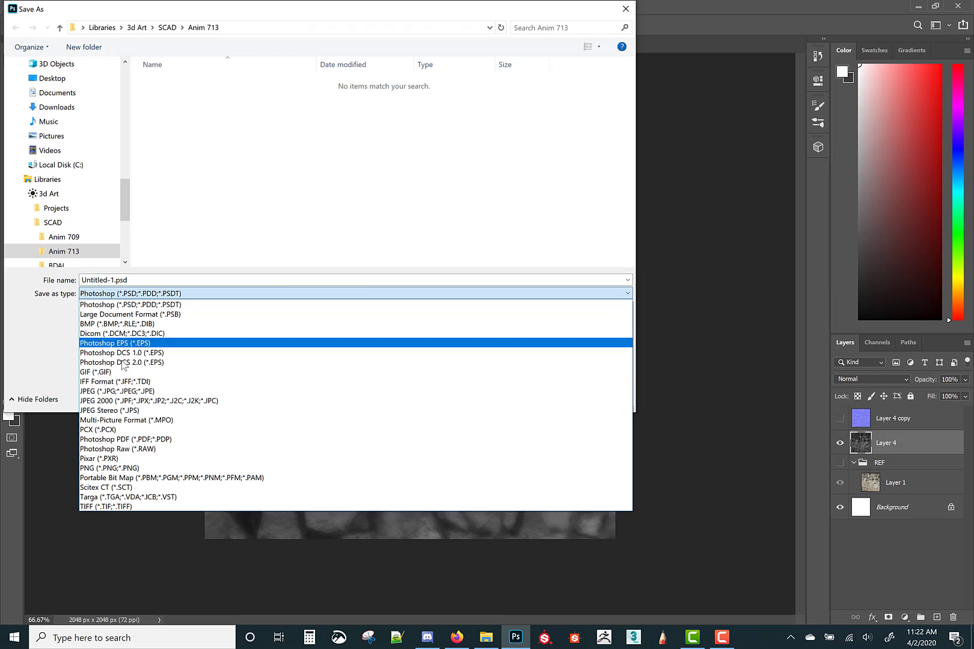
pyautogui.click(123, 391)
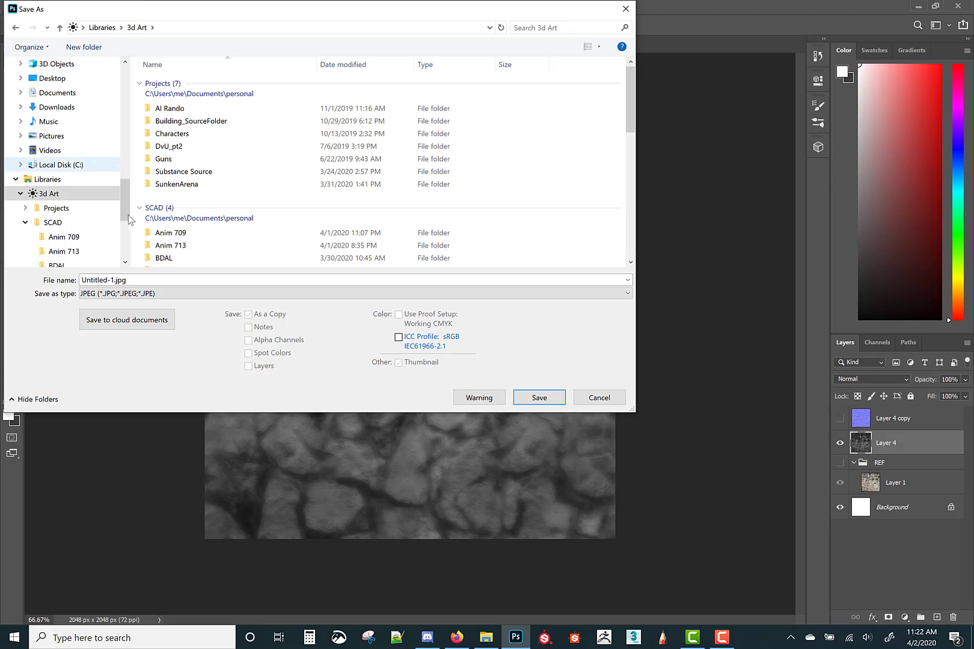
# Browse to the images folder inside the SunkenArena project folder as the save location.
pyautogui.scroll(-5, 174, 229)
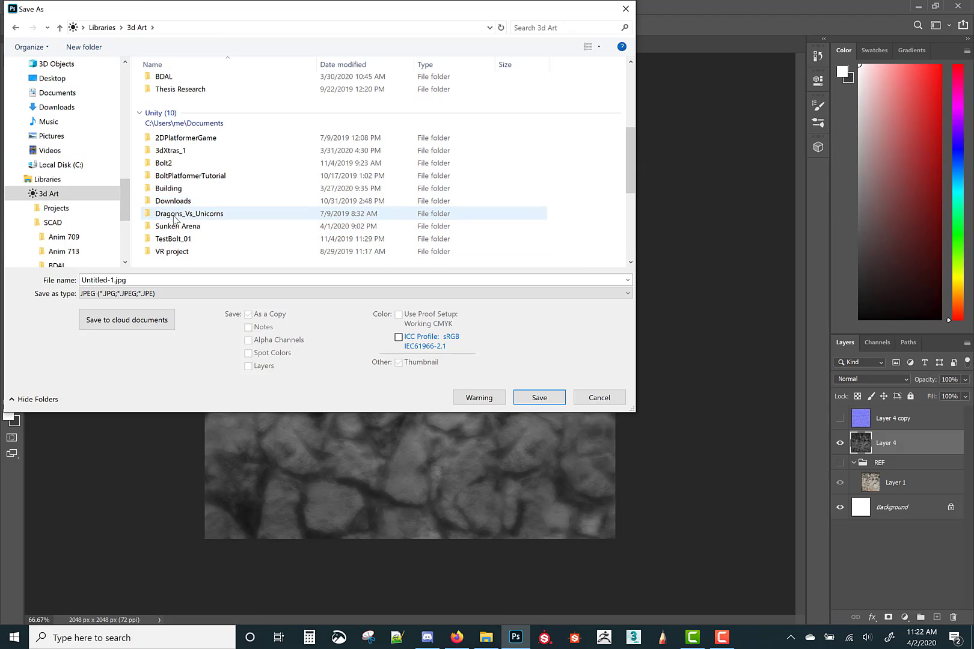
pyautogui.scroll(1, 174, 199)
pyautogui.scroll(-3, 193, 215)
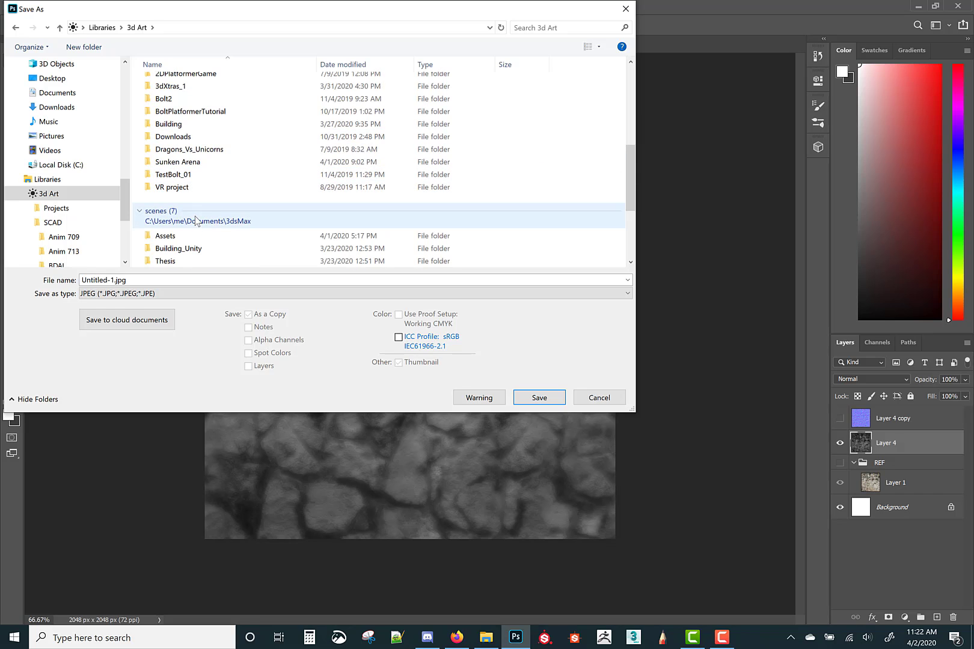
pyautogui.click(194, 167)
pyautogui.scroll(1, 193, 164)
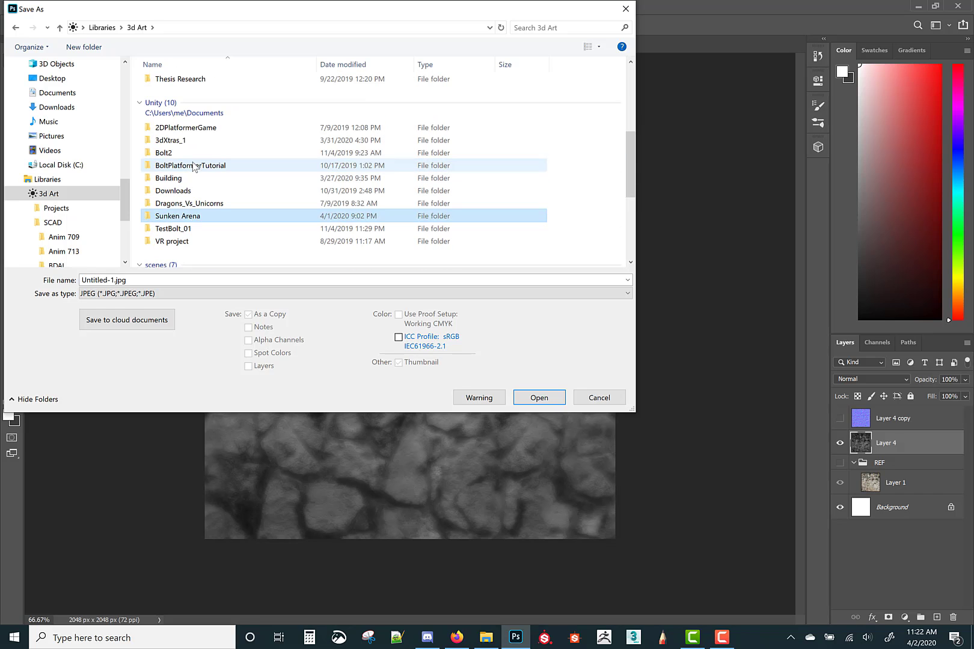
pyautogui.scroll(-1, 192, 165)
pyautogui.scroll(-4, 190, 174)
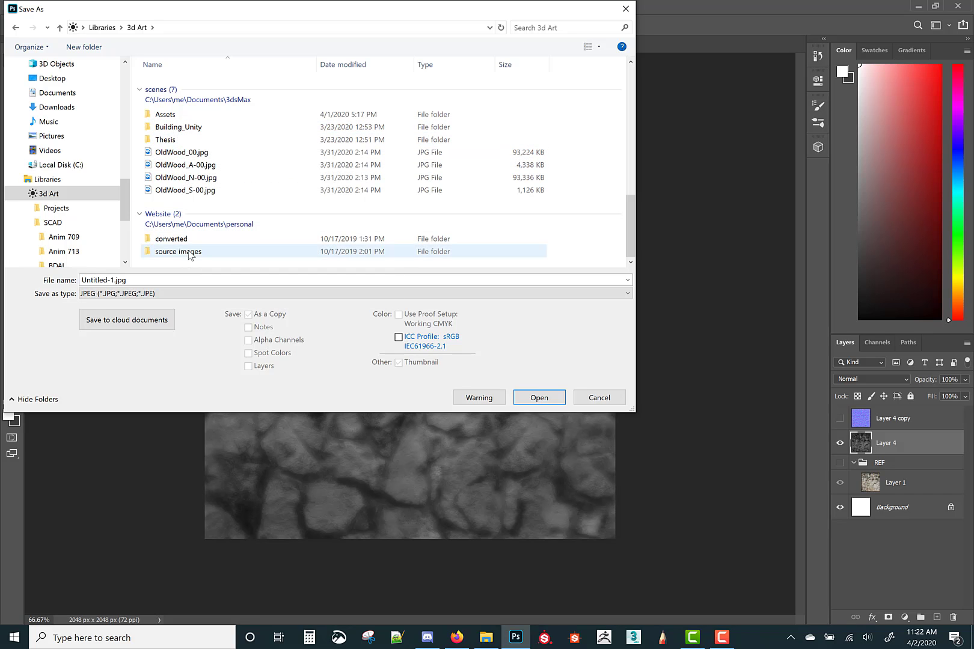
pyautogui.scroll(8, 191, 246)
pyautogui.scroll(3, 192, 235)
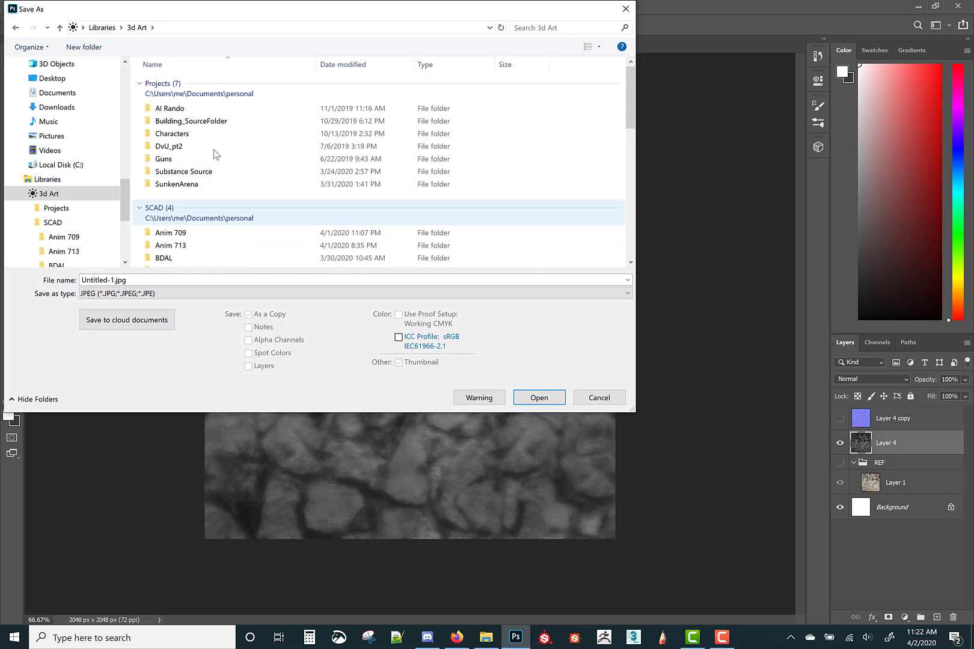
pyautogui.click(193, 172)
pyautogui.click(194, 186)
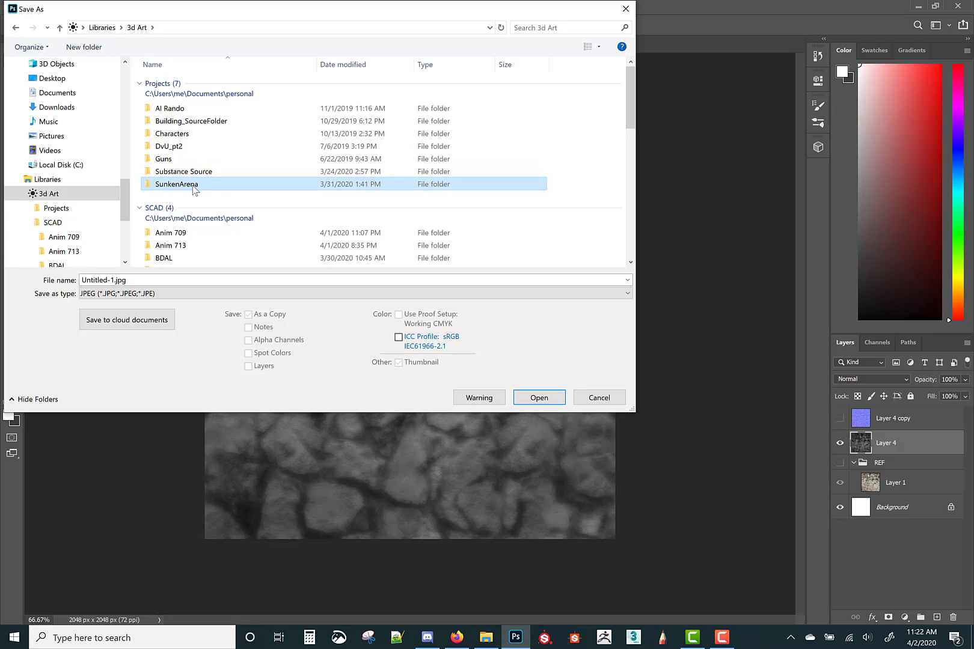
pyautogui.doubleClick(193, 186)
pyautogui.doubleClick(167, 109)
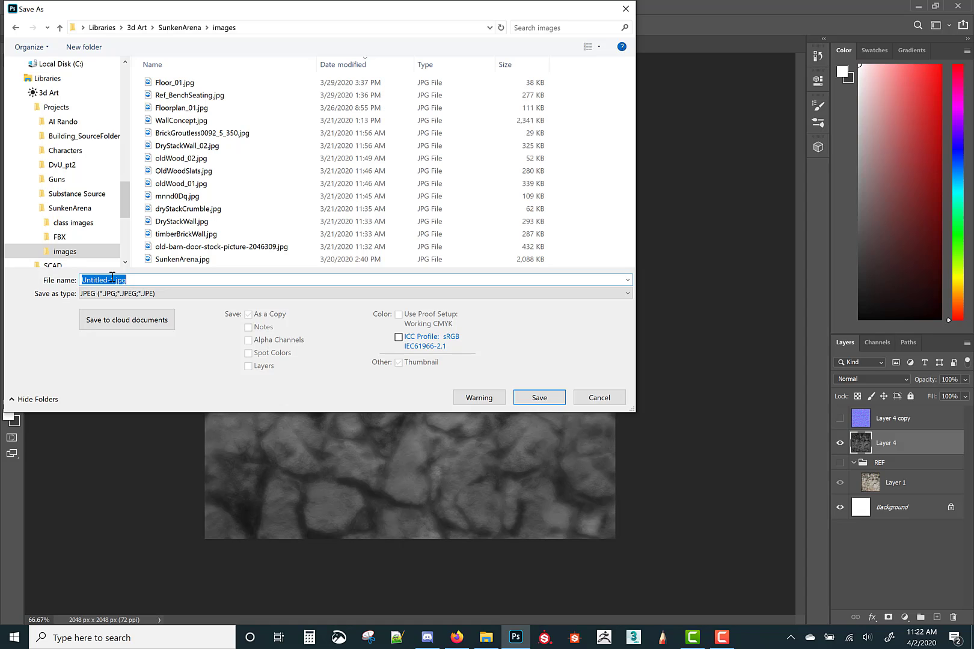
# Name the height map file Wall_LmStn_Ht_01 and save it as a baseline JPEG at maximum quality 12.
pyautogui.write('Wall_LmStn_Ht_01')
pyautogui.click(534, 401)
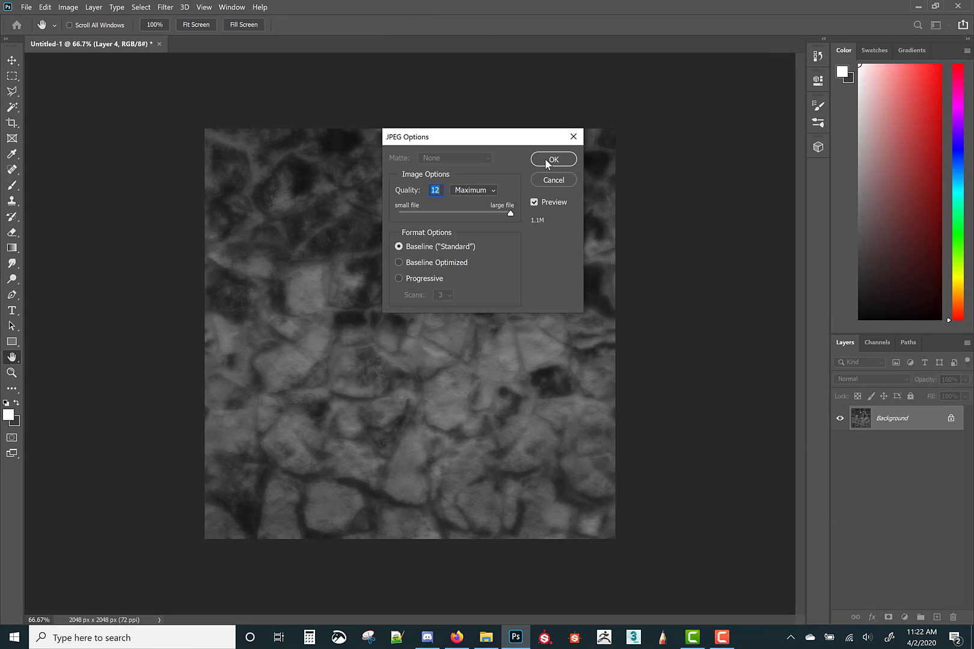
pyautogui.click(548, 160)
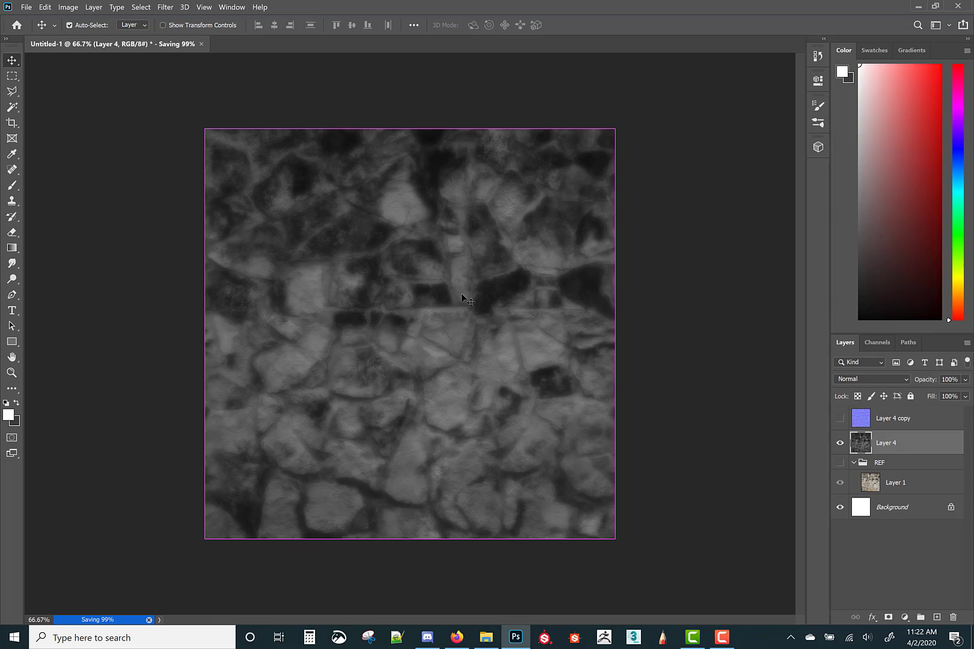
# Undo the bump map on Layer 4 and save the colour wall texture as Wall_LmStn_A_01.jpg at quality 12.
pyautogui.hotkey('ctrl', 'z')
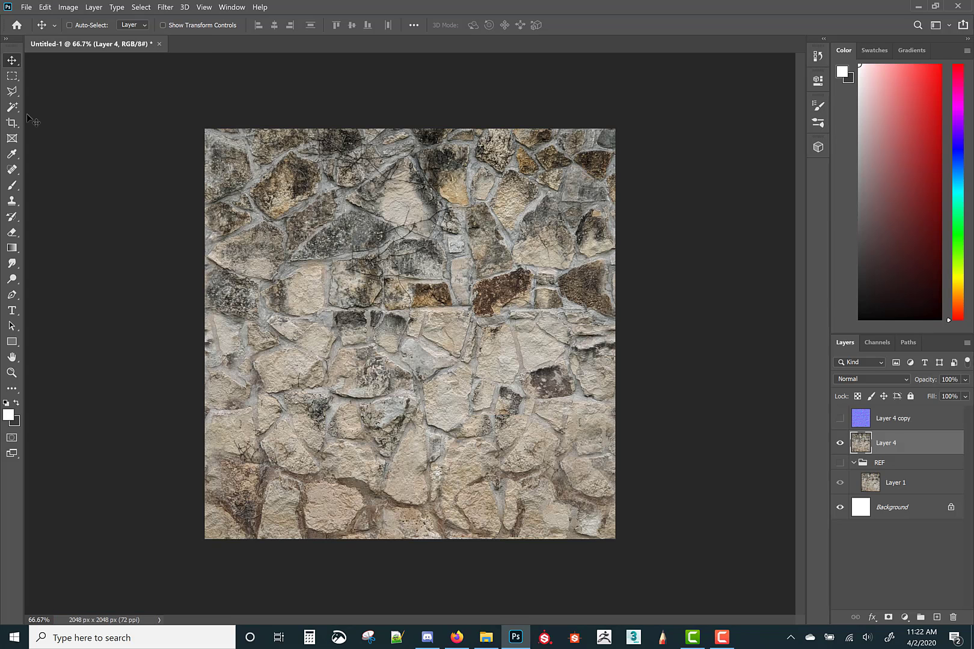
pyautogui.click(27, 7)
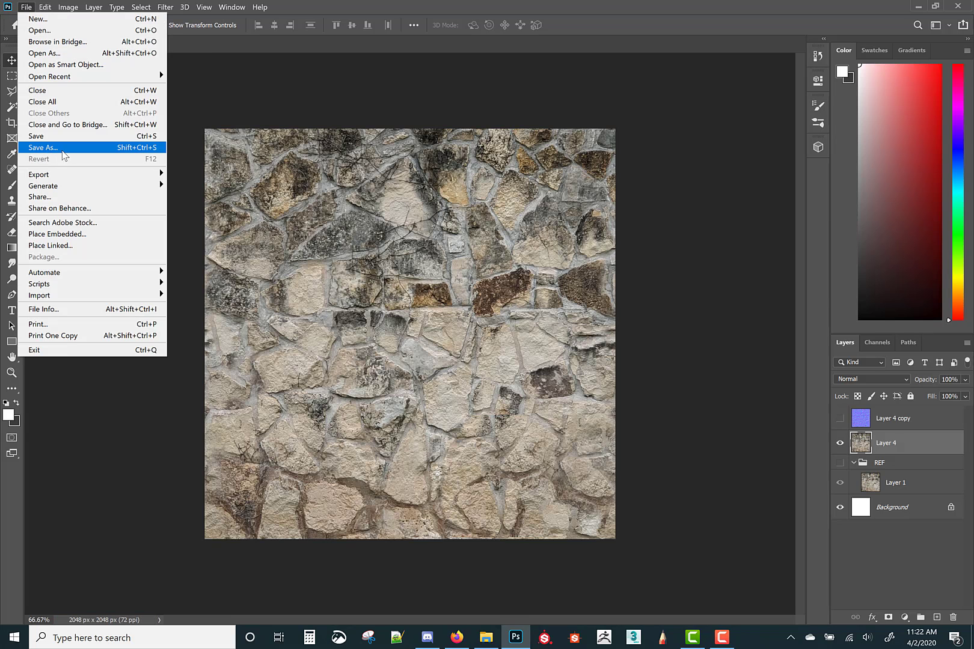
pyautogui.click(60, 147)
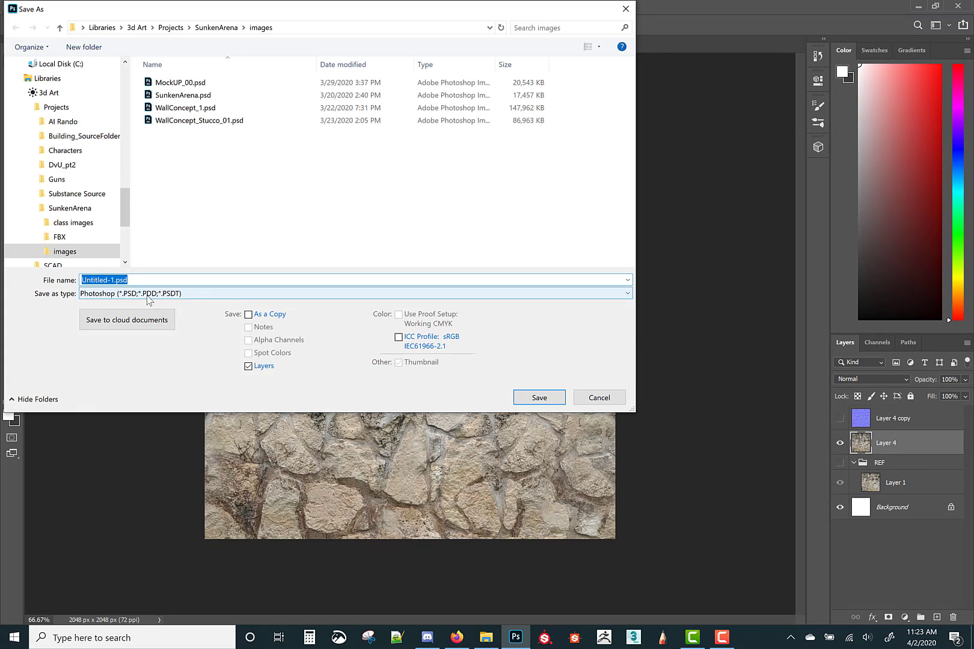
pyautogui.click(149, 295)
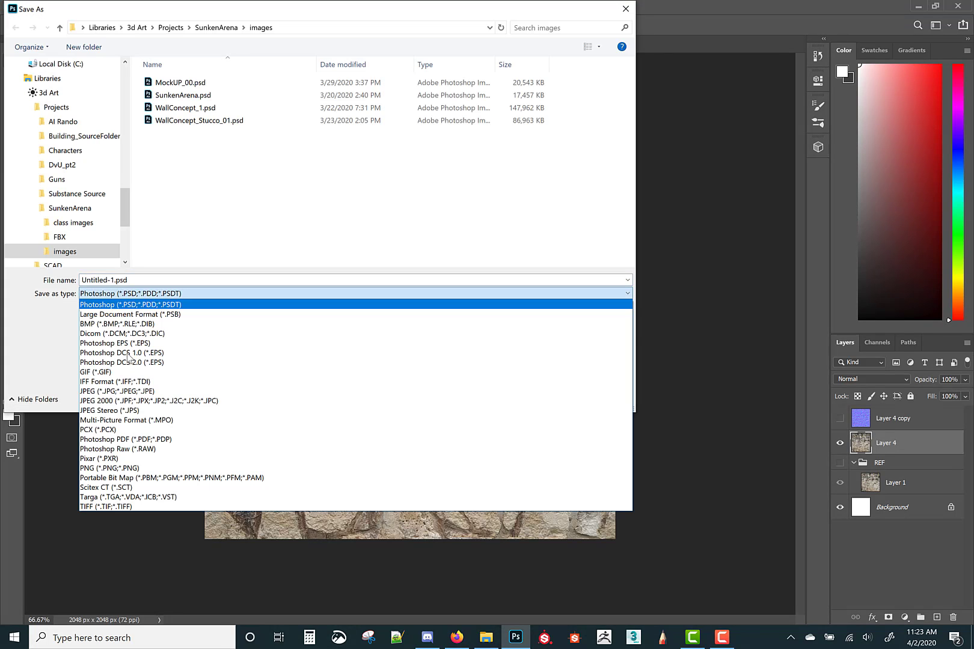
pyautogui.click(104, 391)
pyautogui.scroll(-1, 199, 180)
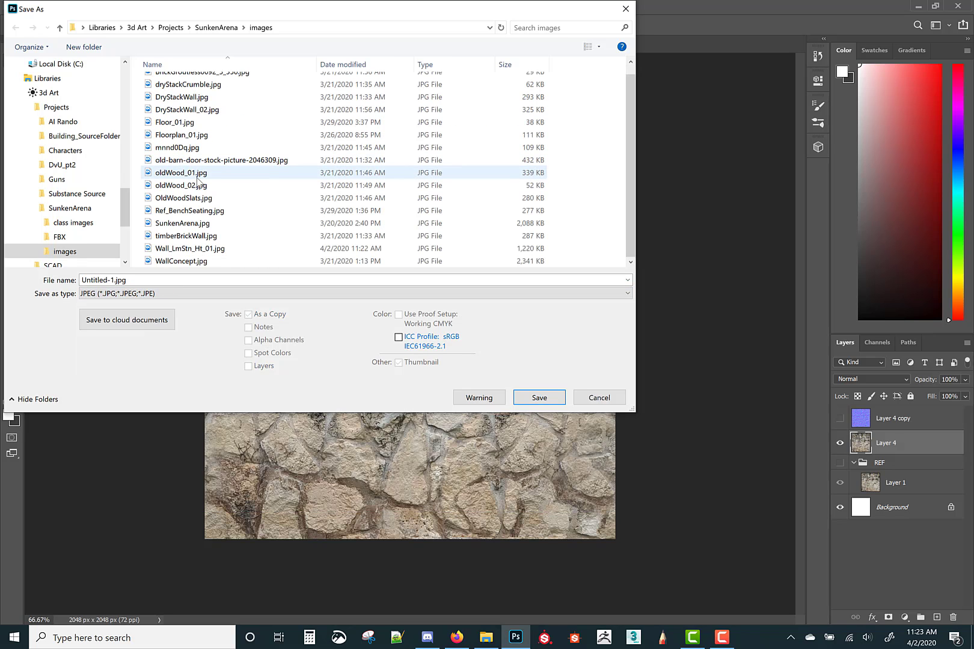
pyautogui.click(191, 250)
pyautogui.click(120, 280)
pyautogui.click(122, 280)
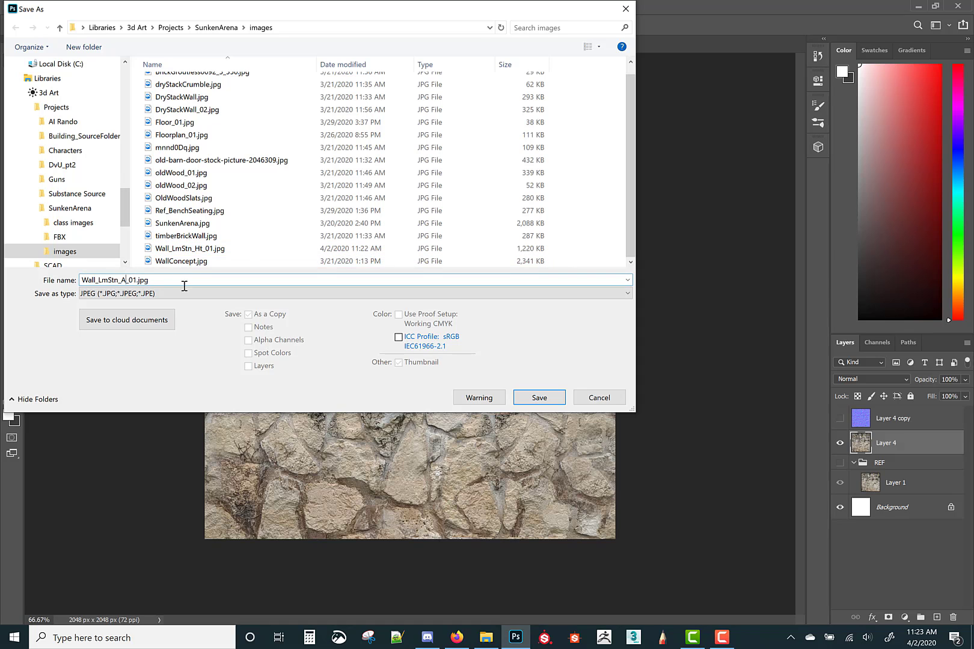
pyautogui.click(540, 398)
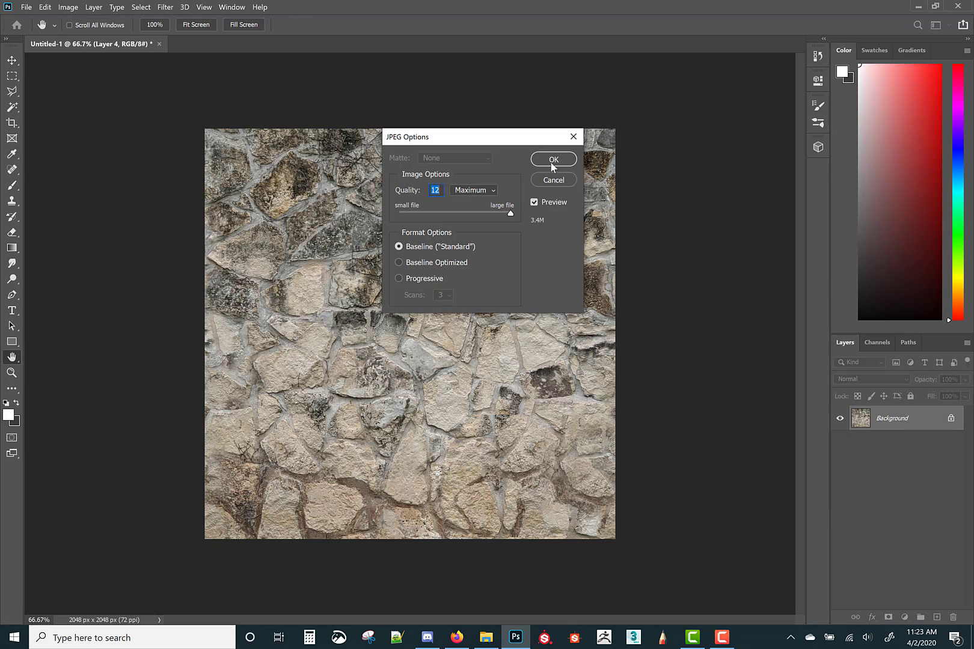
pyautogui.click(552, 161)
# Show the normal map layer and save it as Wall_LmStn_N_01.jpg in the images folder at maximum JPEG quality.
pyautogui.click(839, 419)
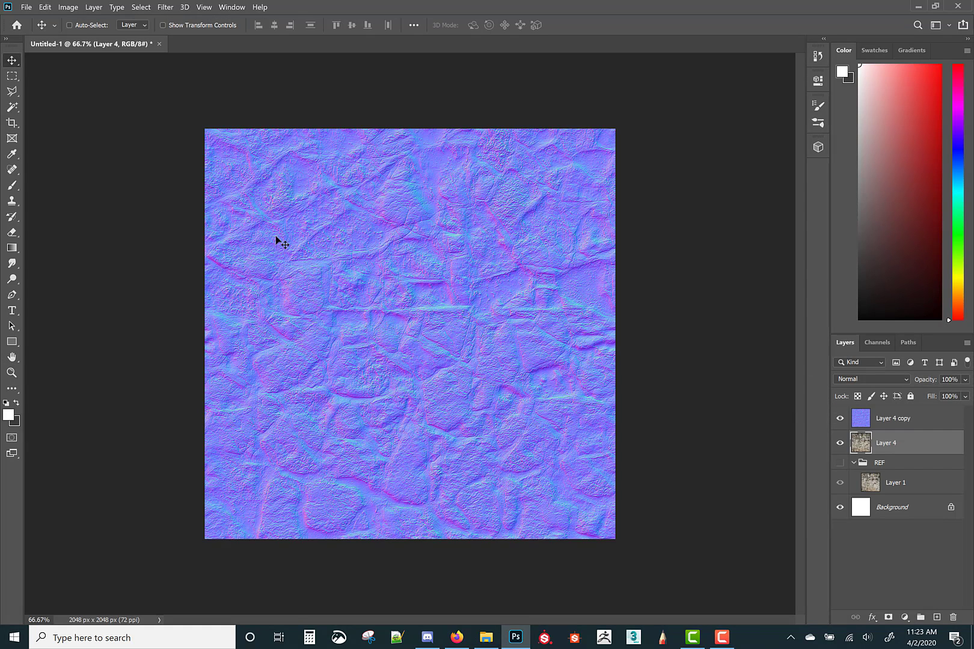
pyautogui.click(27, 7)
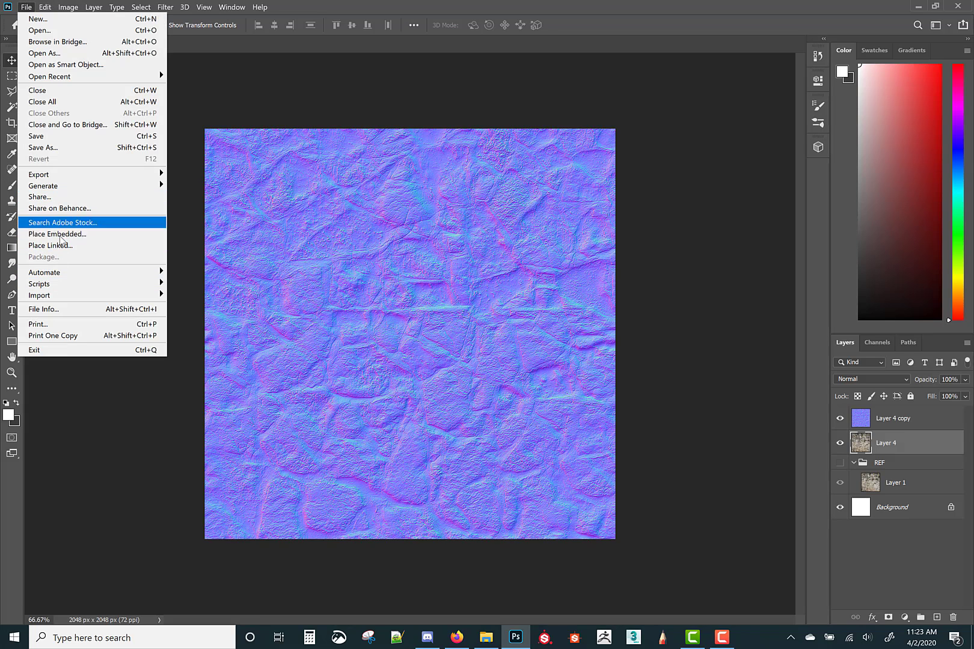
pyautogui.click(53, 149)
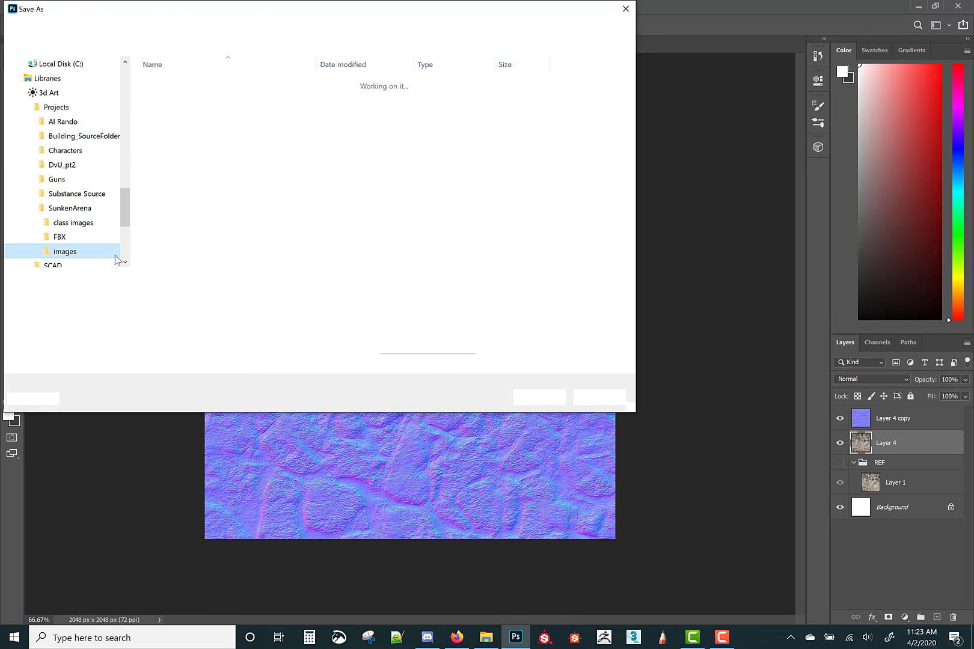
pyautogui.click(120, 294)
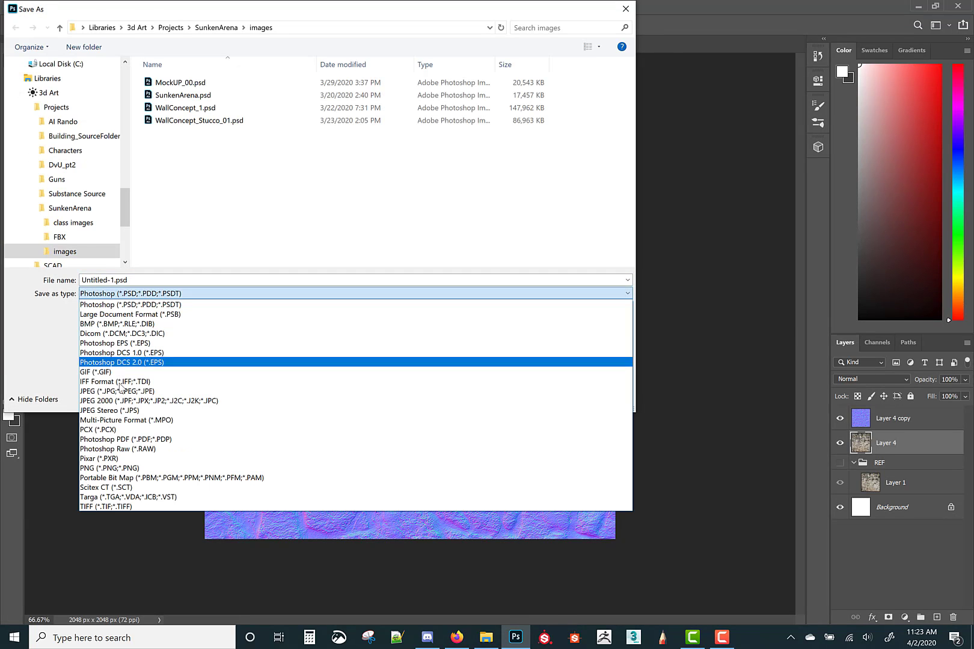
pyautogui.click(138, 394)
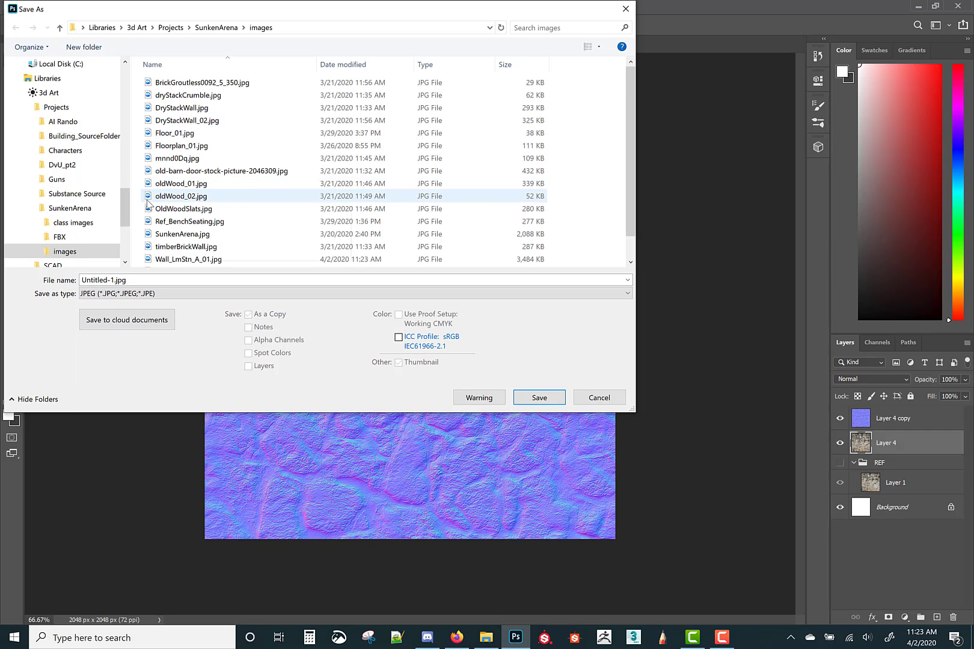
pyautogui.scroll(-1, 225, 180)
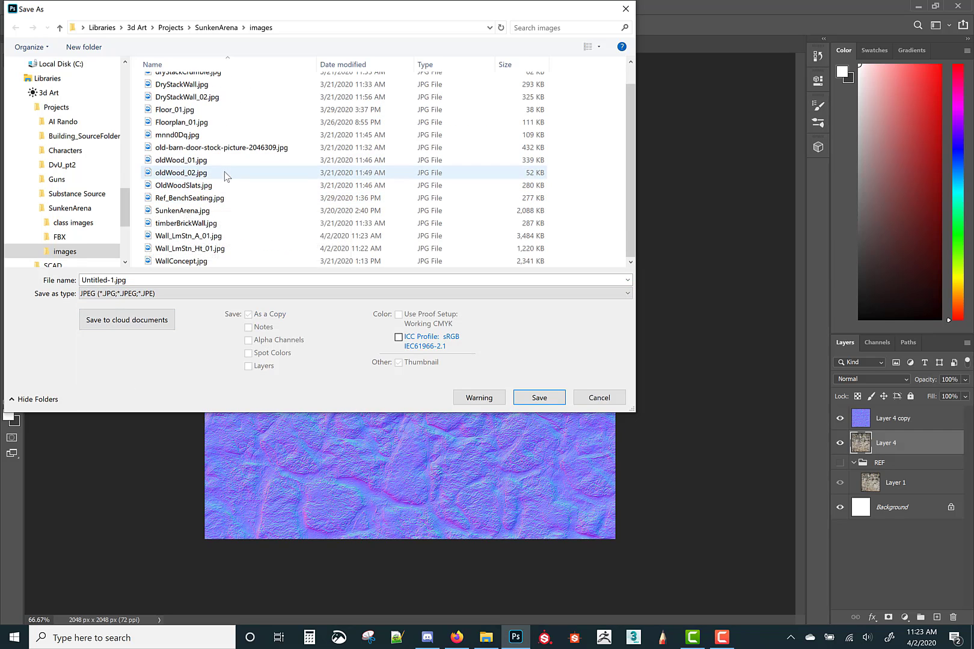
pyautogui.click(201, 236)
pyautogui.click(123, 279)
pyautogui.click(123, 279)
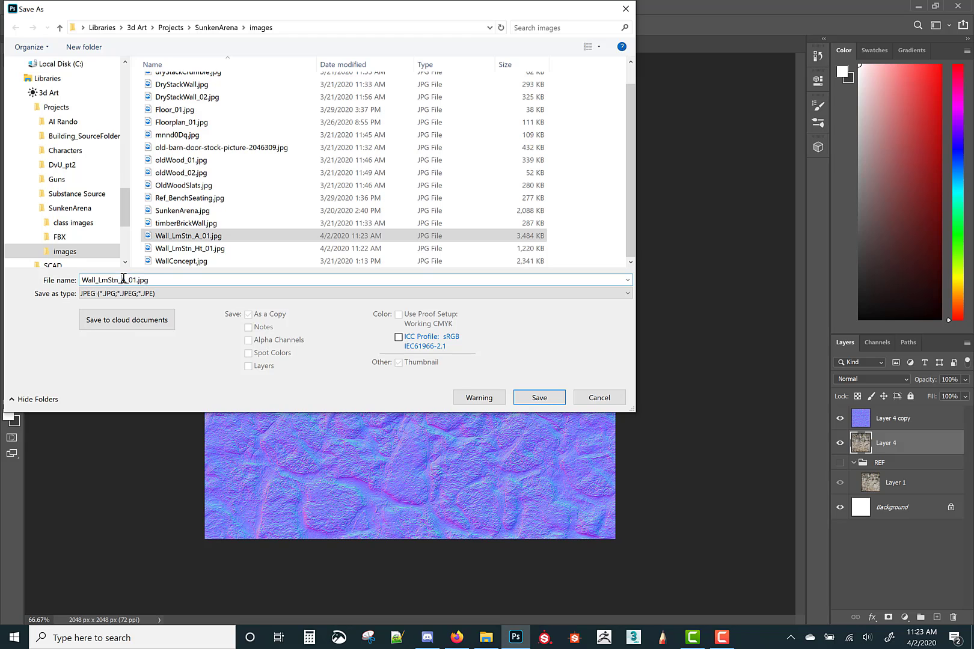
pyautogui.write('N')
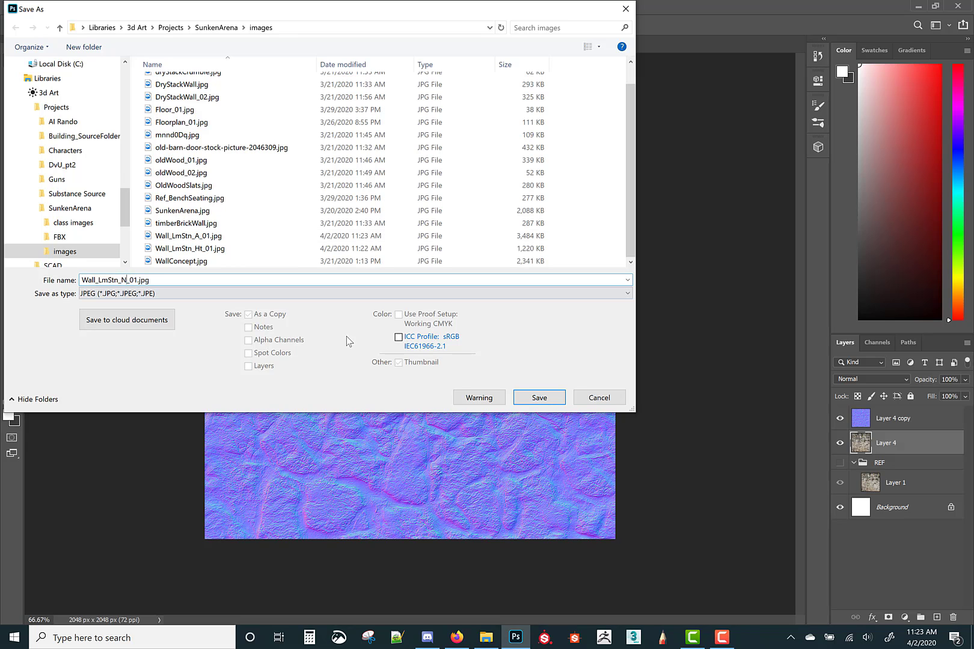
pyautogui.click(539, 398)
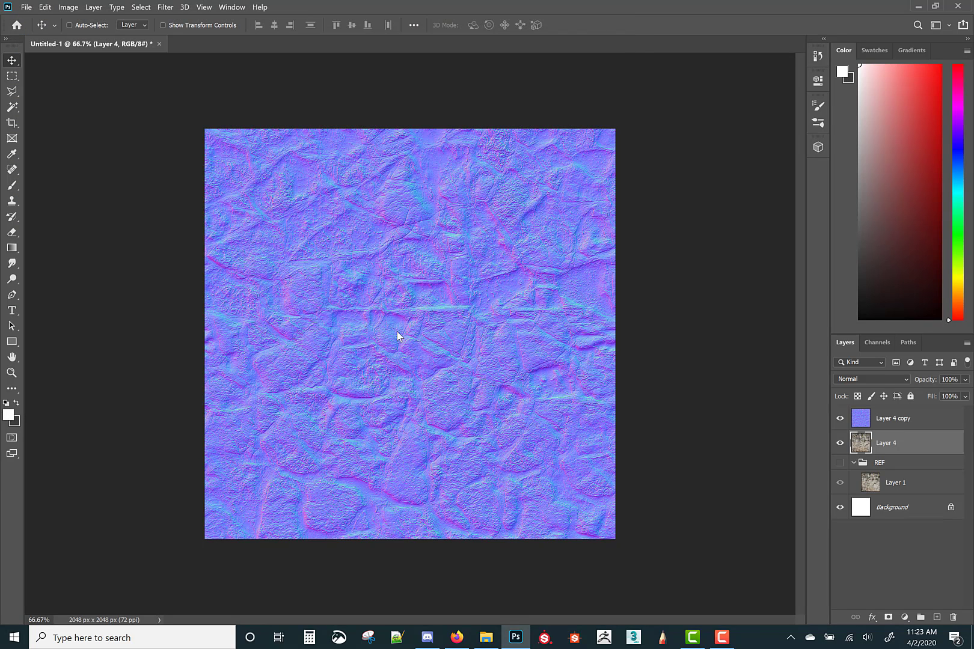
pyautogui.click(544, 159)
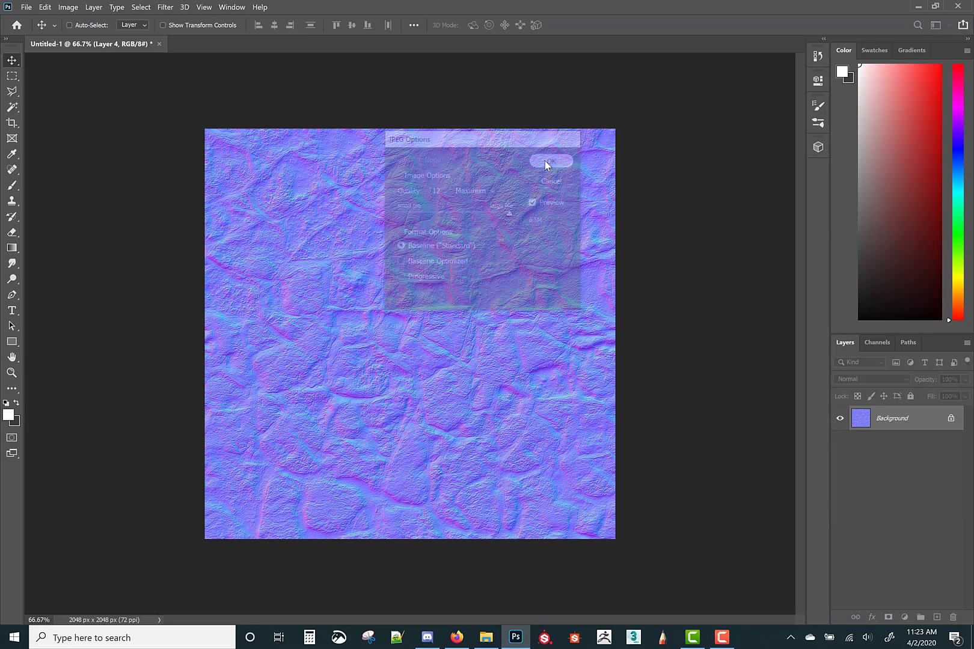
# Save the layered document in Photoshop format as Wall_LmStn_01.psd in the SunkenArena images folder.
pyautogui.click(26, 7)
pyautogui.click(43, 147)
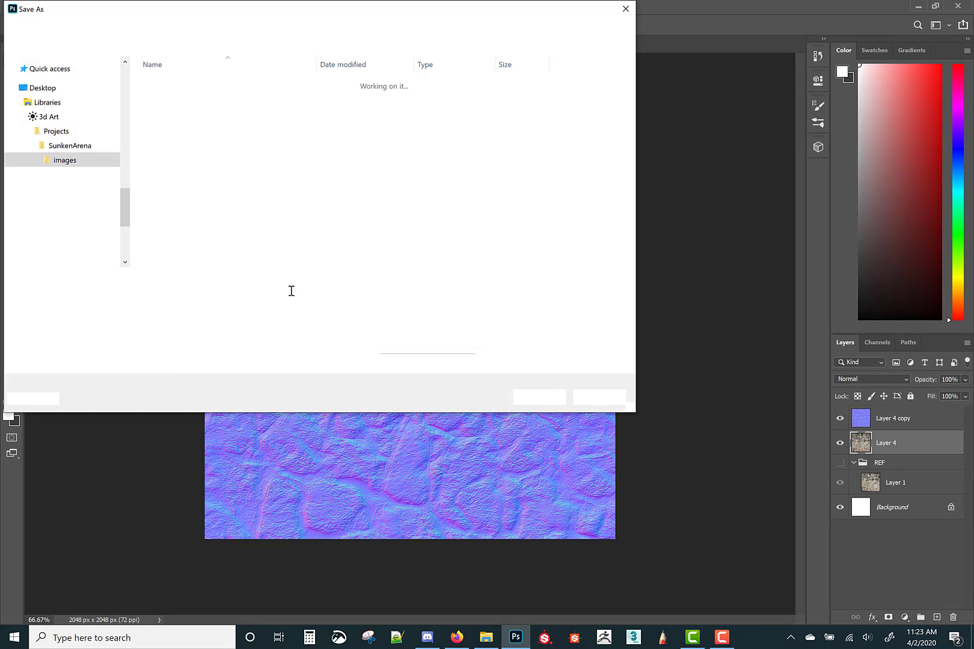
pyautogui.click(162, 294)
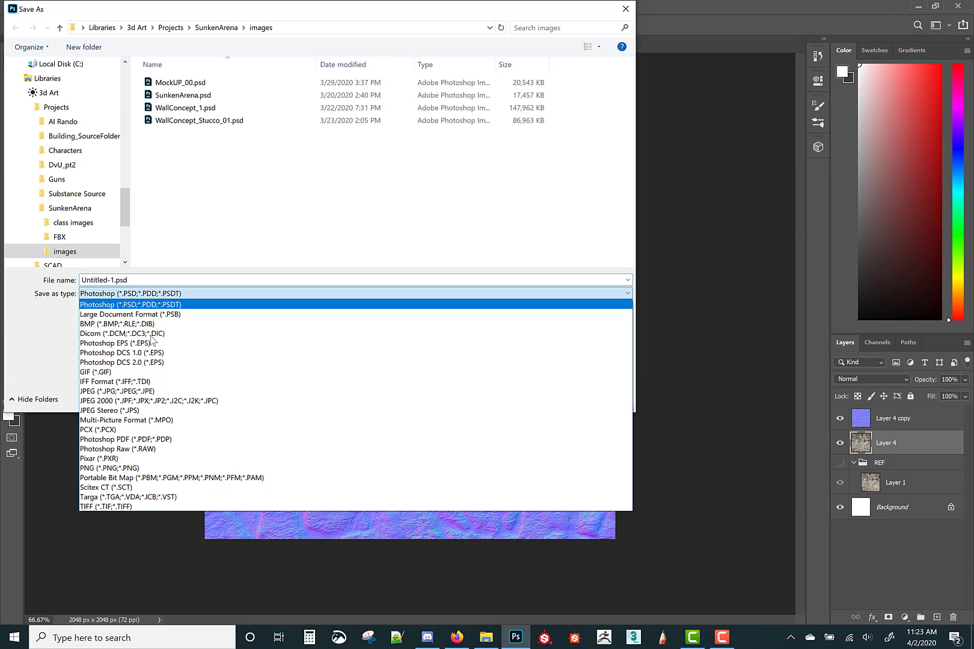
pyautogui.click(137, 394)
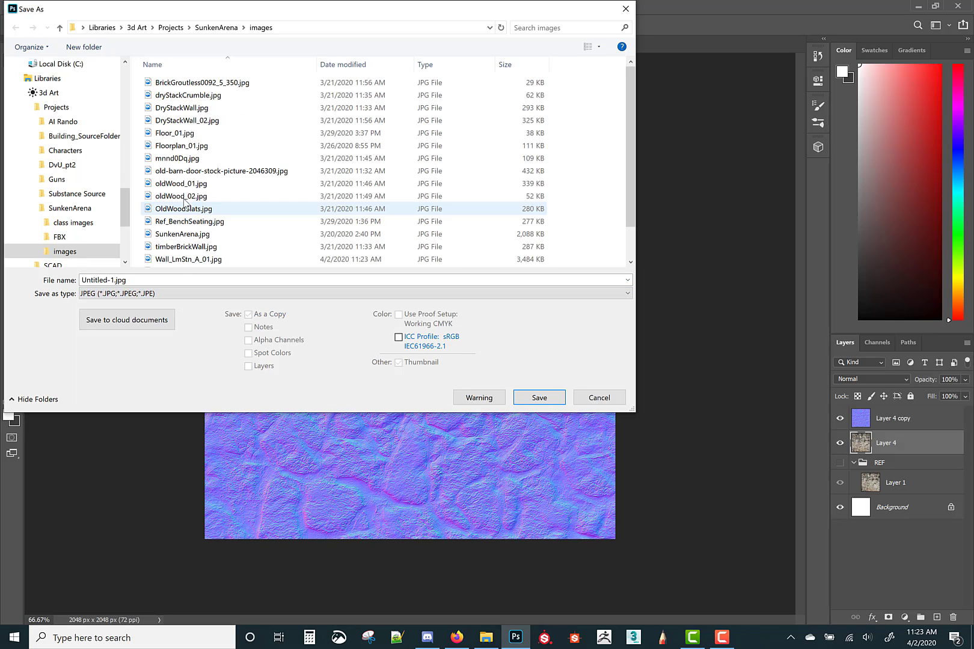
pyautogui.scroll(-1, 170, 229)
pyautogui.click(170, 227)
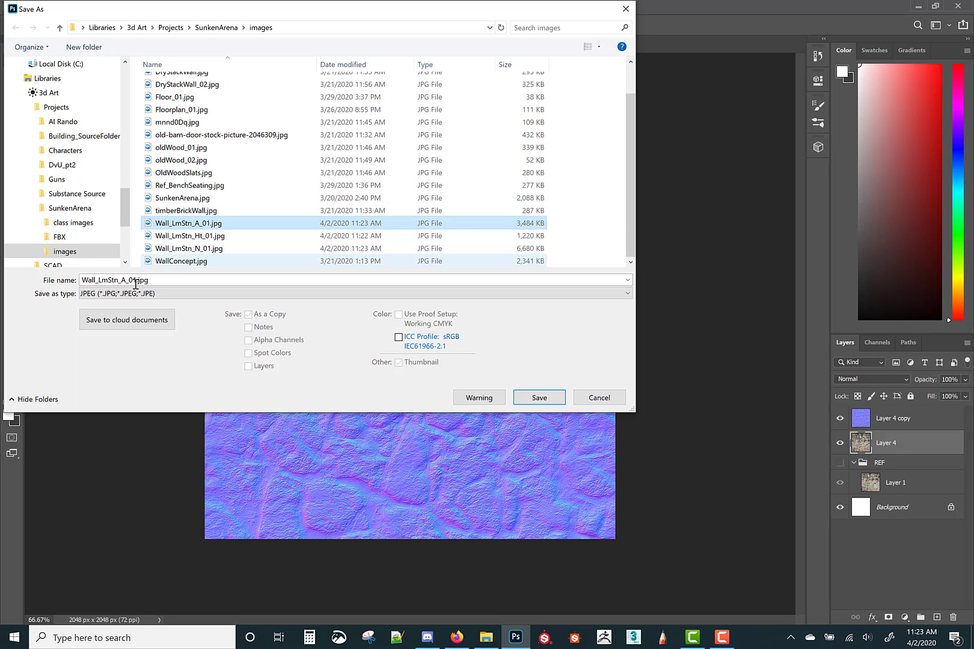
pyautogui.click(132, 300)
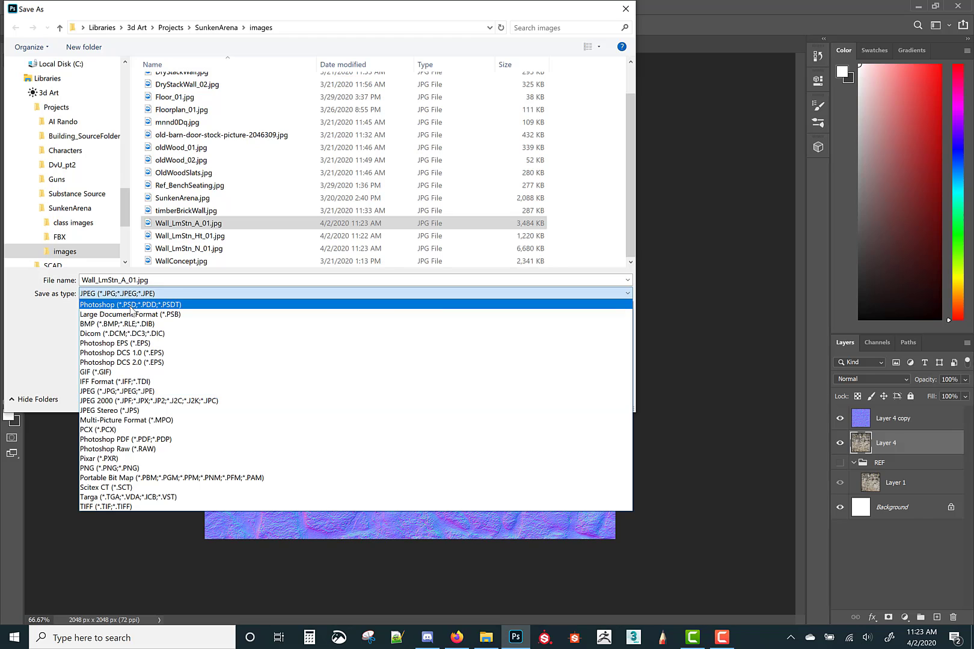
pyautogui.click(133, 305)
pyautogui.click(123, 279)
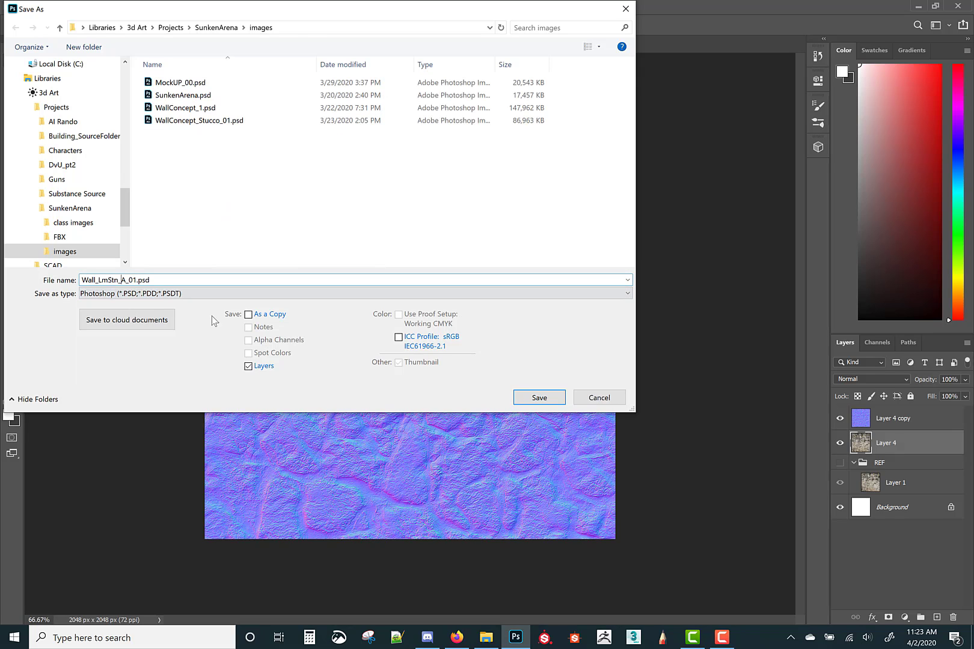
pyautogui.press('Delete')
pyautogui.click(556, 398)
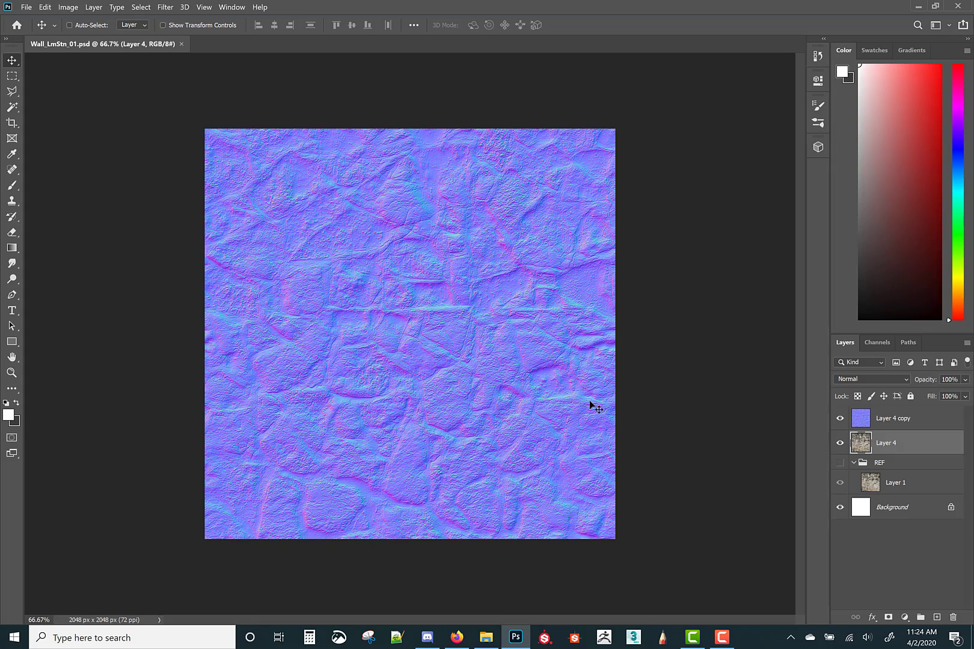
# Save and close the wall document with the normal map layer hidden.
pyautogui.click(839, 418)
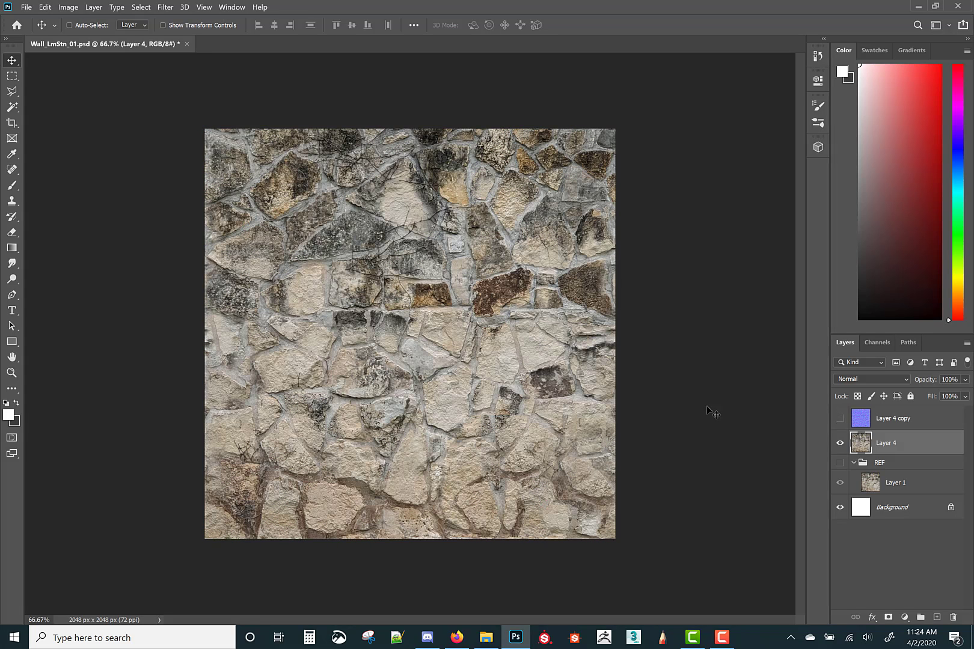
pyautogui.hotkey('ctrl', 's')
pyautogui.click(181, 43)
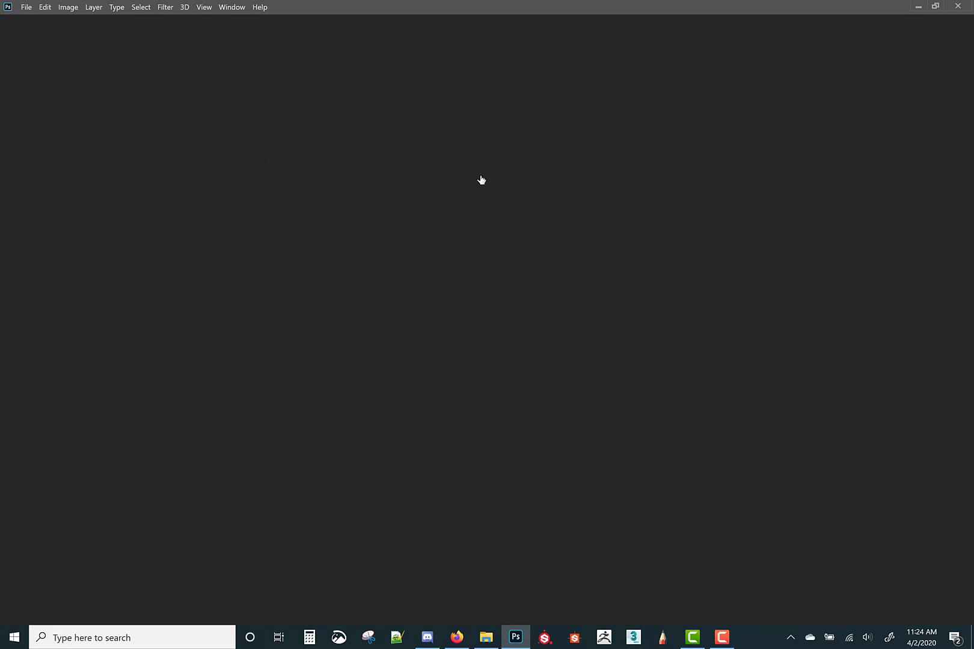